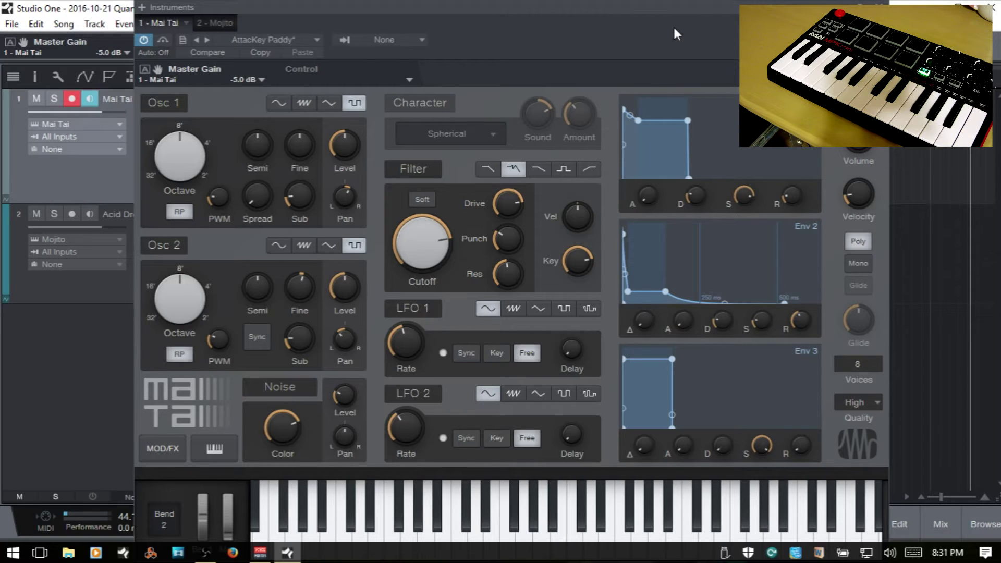
# Audition two notes on Mai Tai's on-screen keyboard, including G#2
pyautogui.click(495, 527)
pyautogui.click(530, 521)
# Drag the Mai Tai window to the right to reveal more of the track list
pyautogui.moveTo(377, 1); pyautogui.dragTo(474, 2)
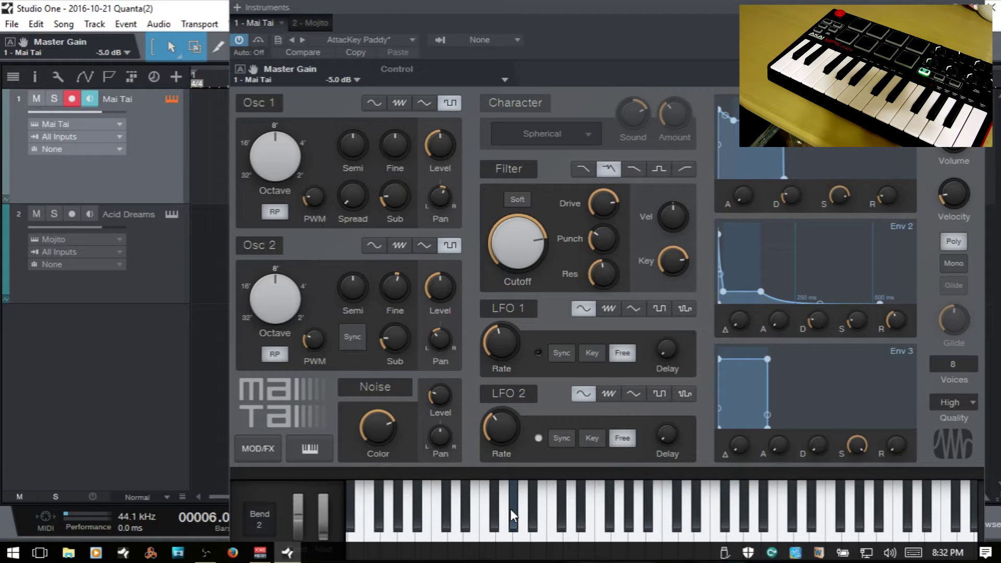
pyautogui.click(309, 451)
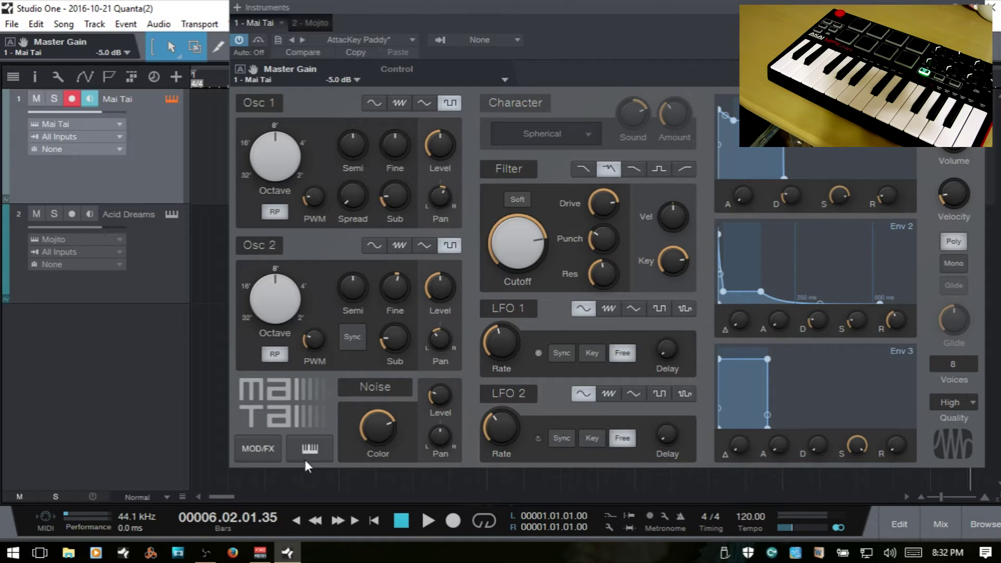
pyautogui.click(316, 449)
pyautogui.click(316, 448)
pyautogui.click(316, 449)
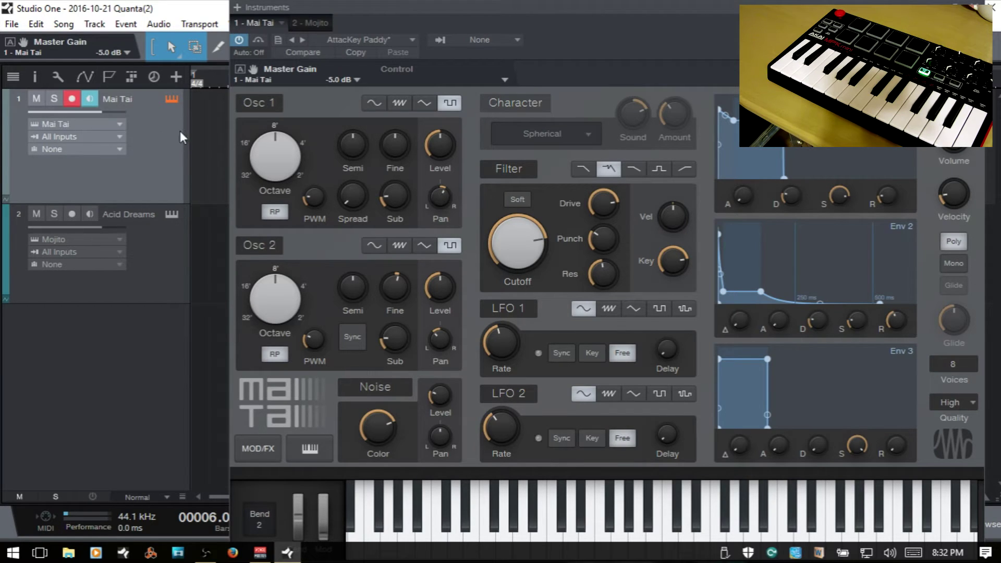
pyautogui.click(76, 135)
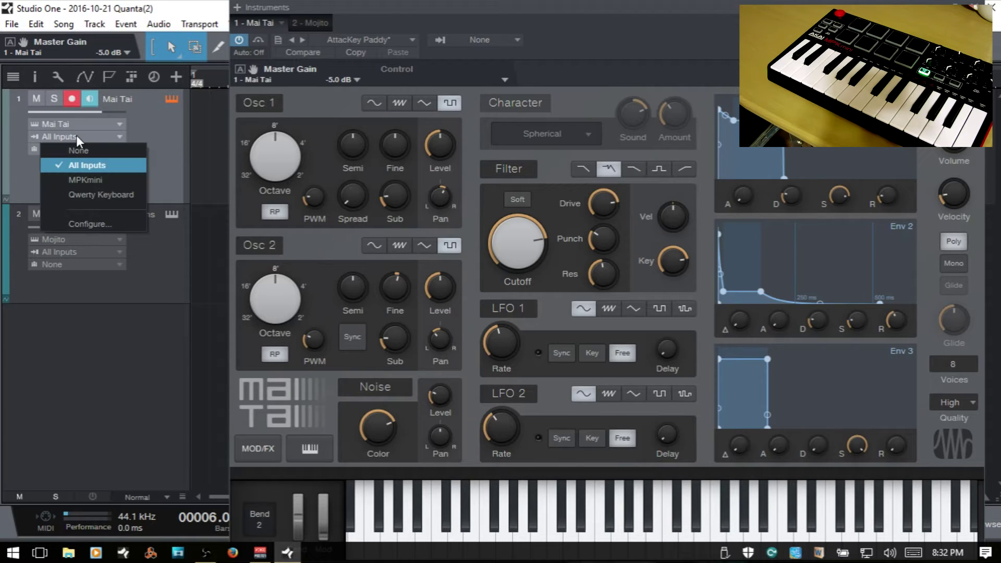
pyautogui.click(102, 180)
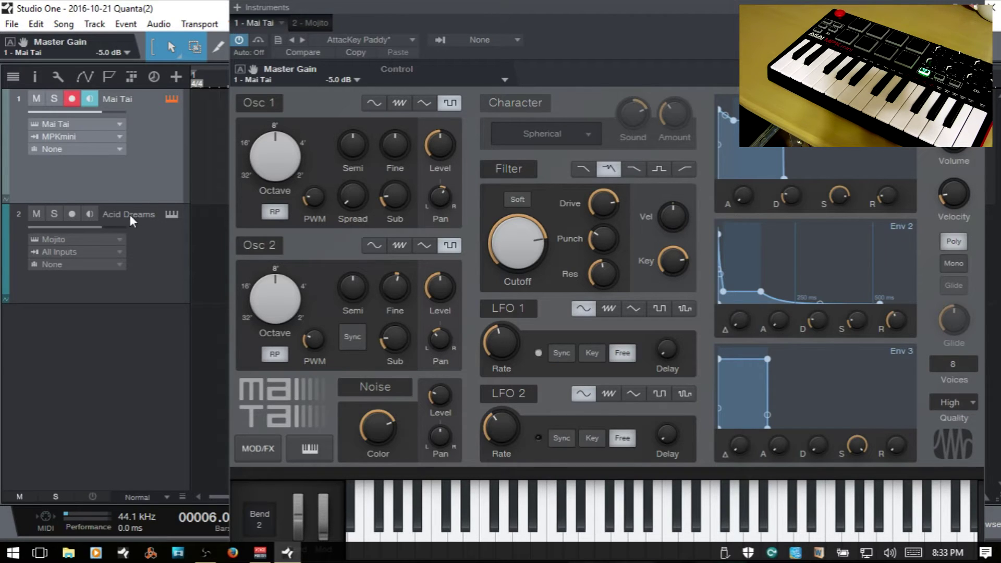
pyautogui.click(79, 137)
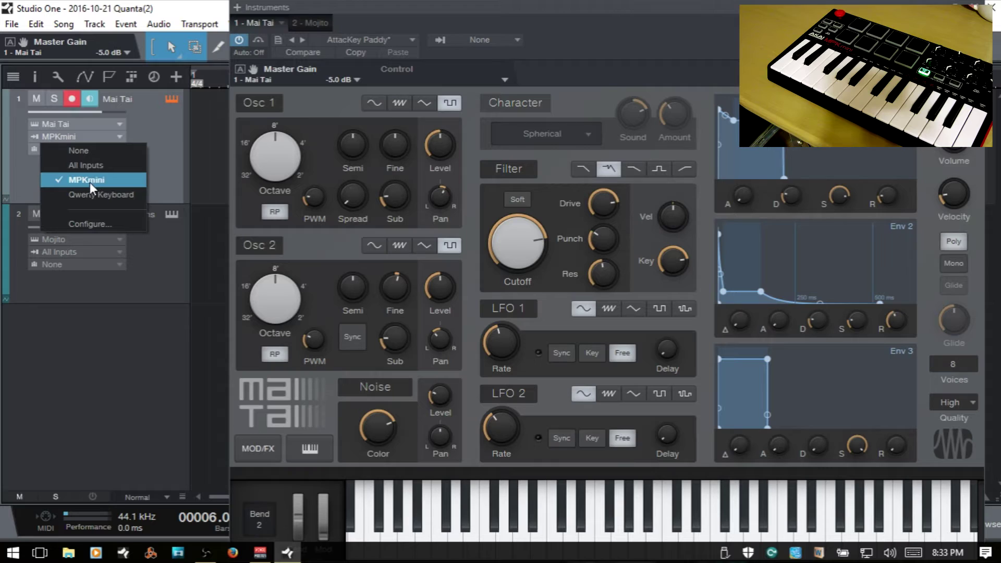
pyautogui.click(101, 166)
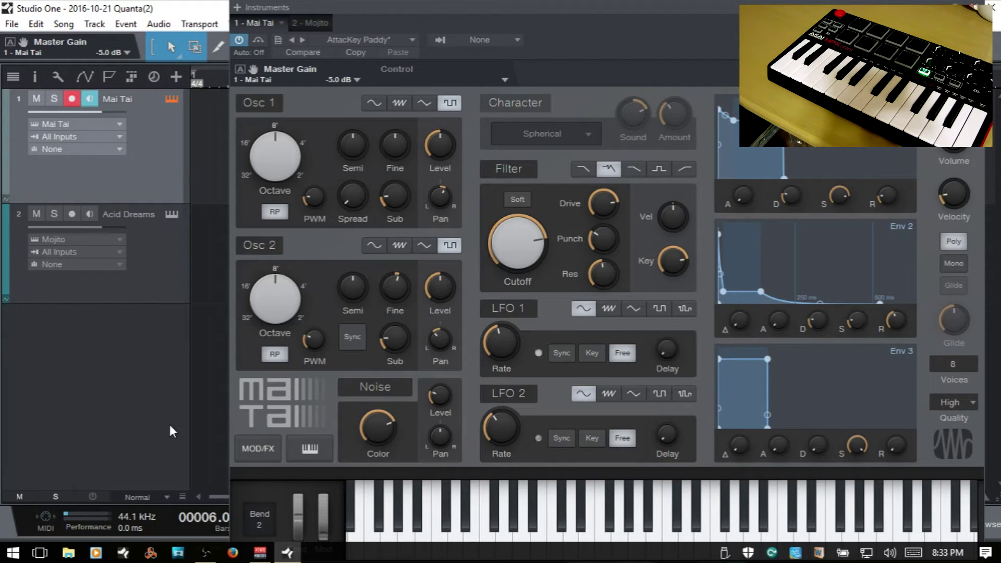
pyautogui.click(45, 521)
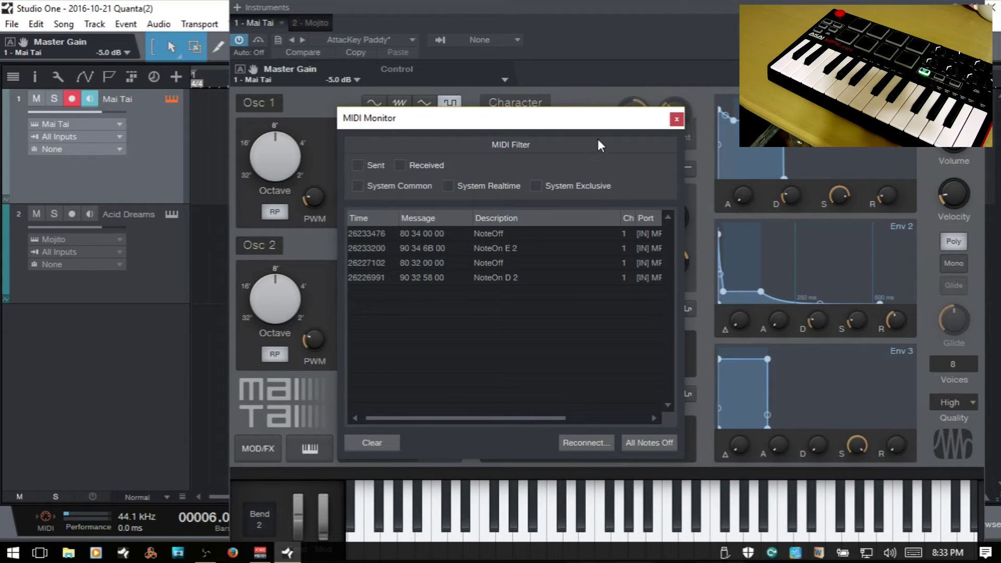
pyautogui.click(676, 120)
pyautogui.moveTo(663, 124)
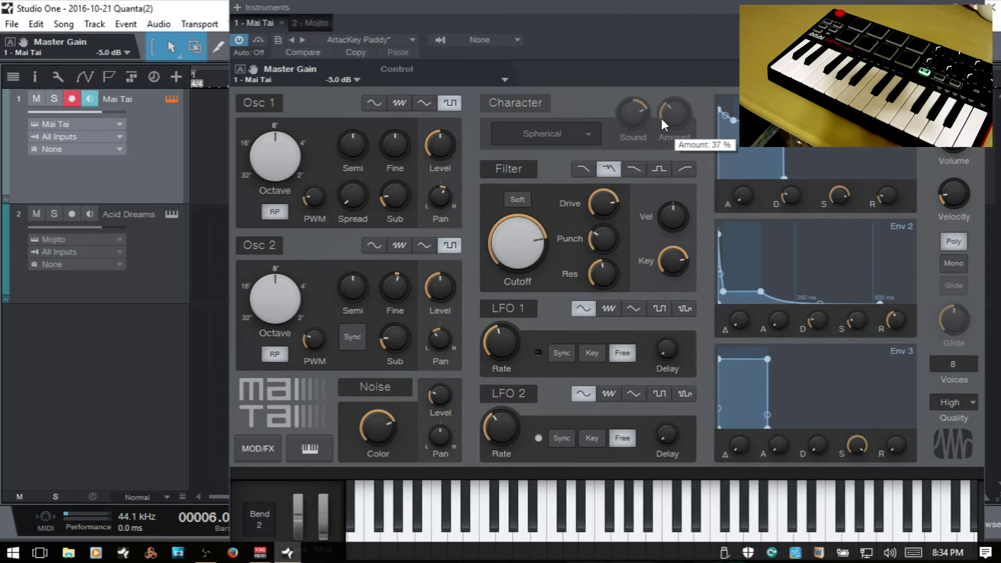
# Show External Devices in Options, select MPKmini, try Reconnect, and dismiss the plug-in message
pyautogui.hotkey('ctrl', ',')
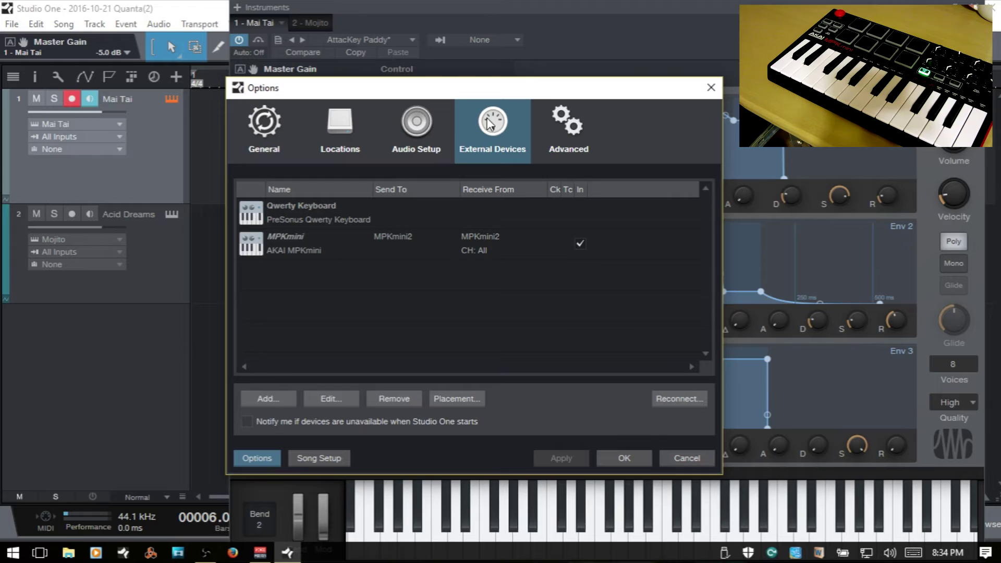
pyautogui.click(353, 244)
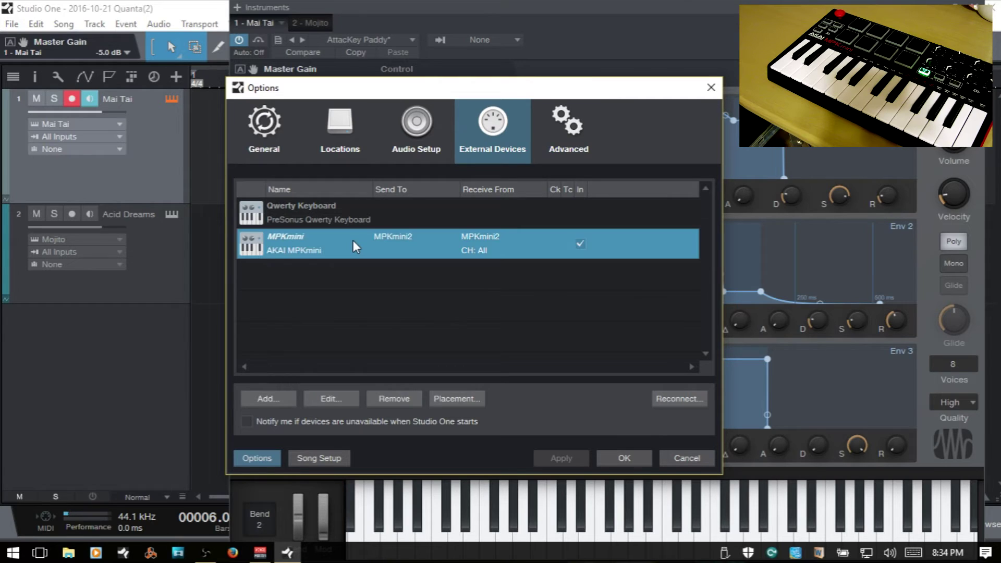
pyautogui.click(676, 398)
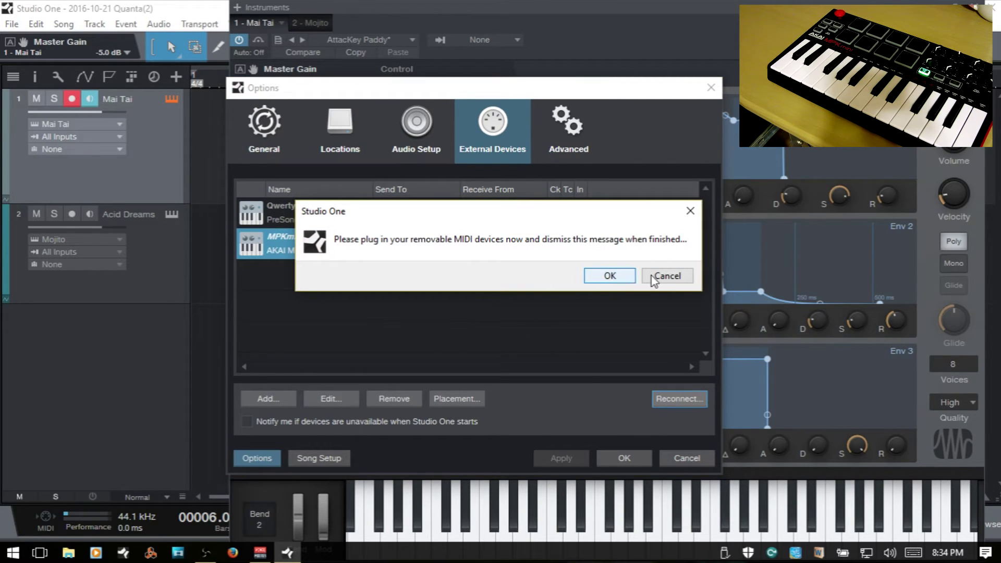
pyautogui.click(669, 276)
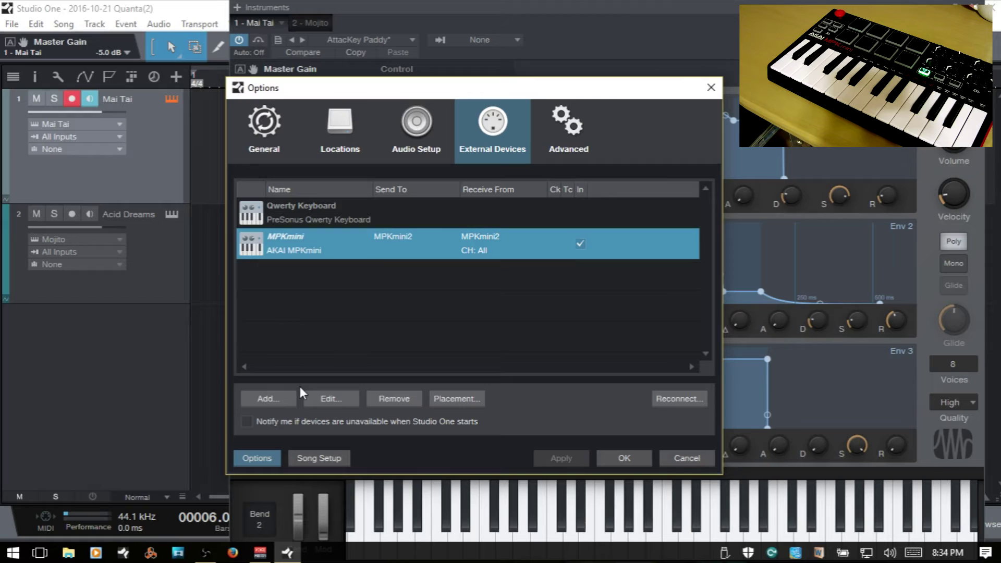
# Add a second AKAI MPKmini device with All channels toggled
pyautogui.click(265, 398)
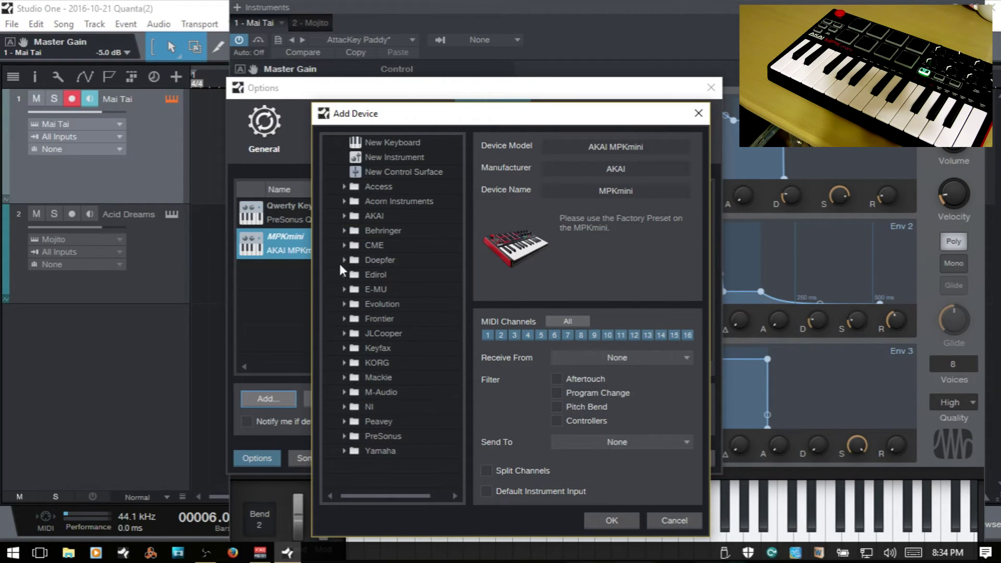
pyautogui.click(341, 214)
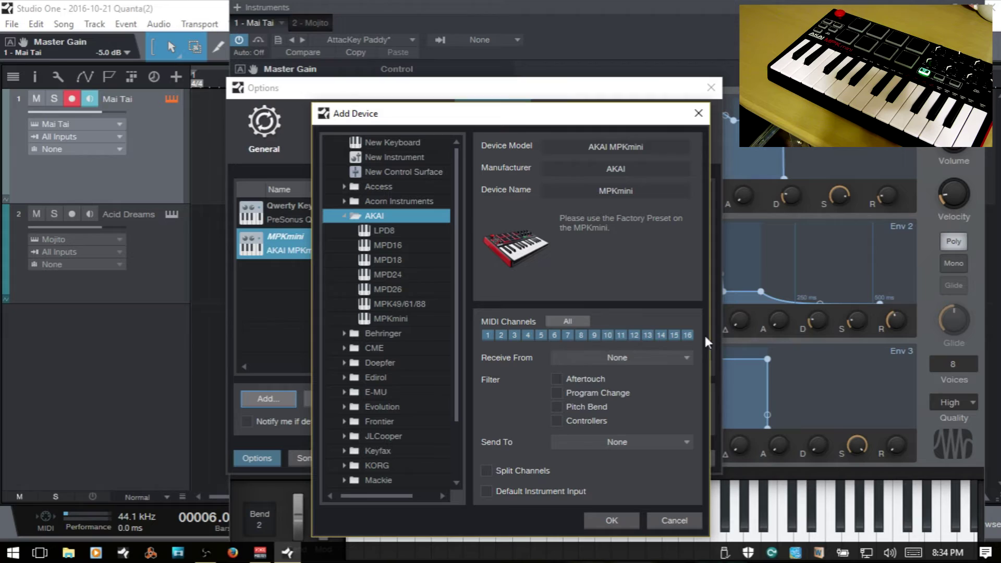
pyautogui.click(567, 321)
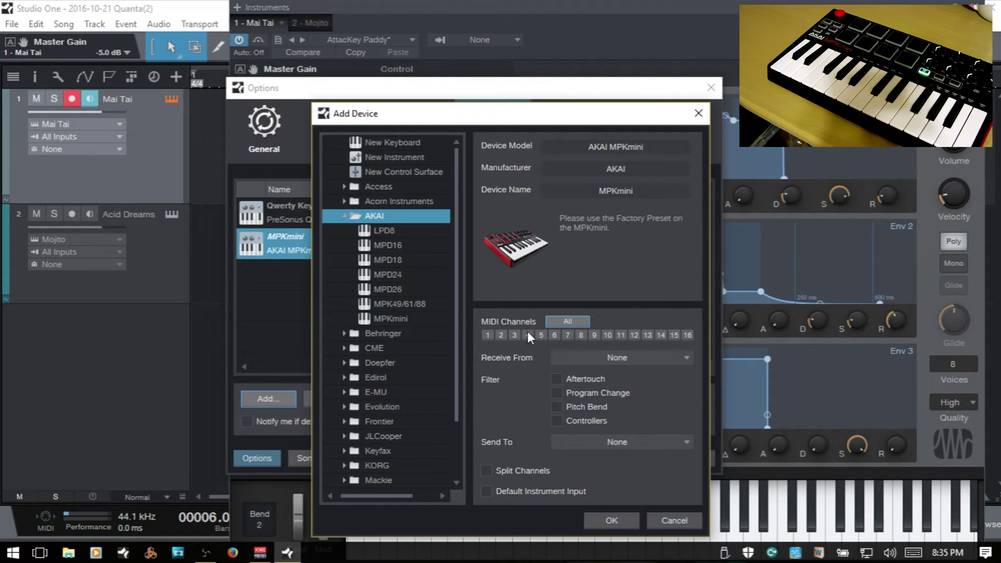
pyautogui.click(612, 519)
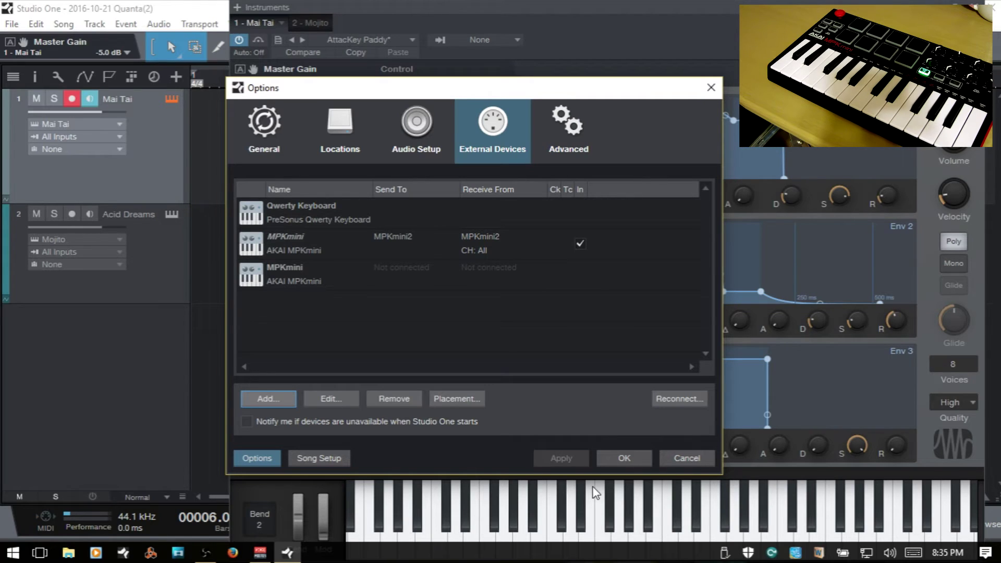
# Remove the unconnected duplicate MPKmini and edit the original's MIDI channel settings
pyautogui.click(380, 277)
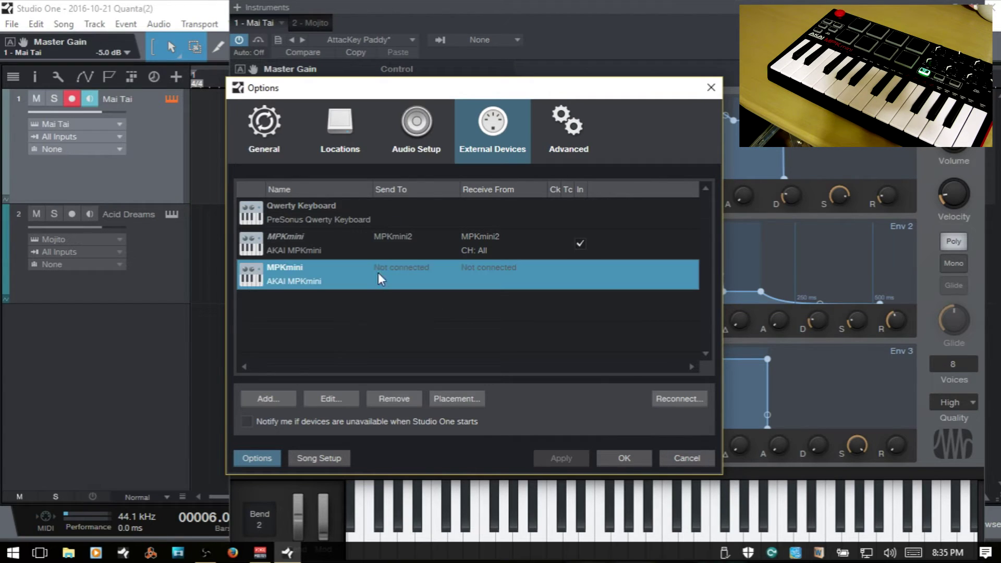
pyautogui.click(399, 399)
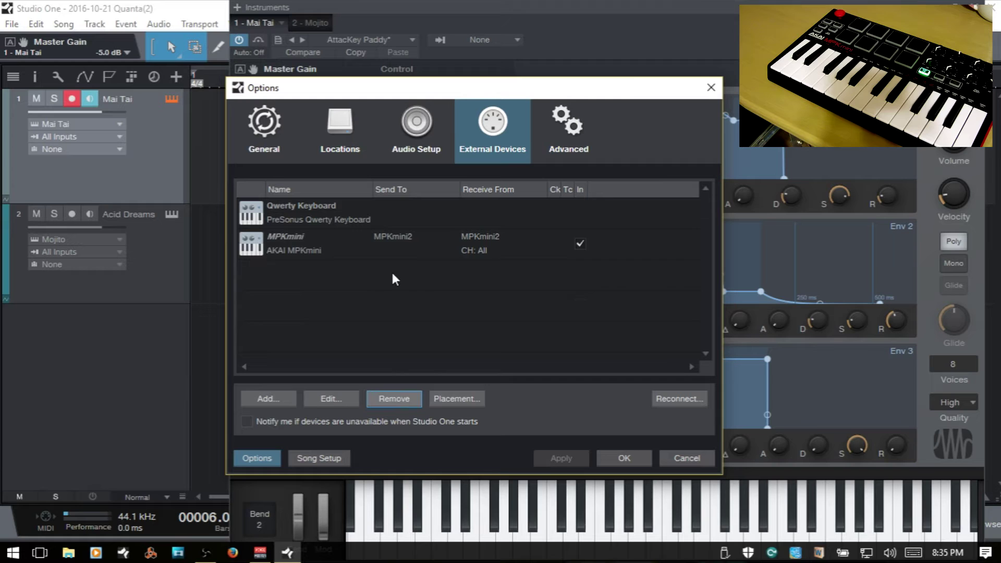
pyautogui.click(393, 246)
pyautogui.click(330, 398)
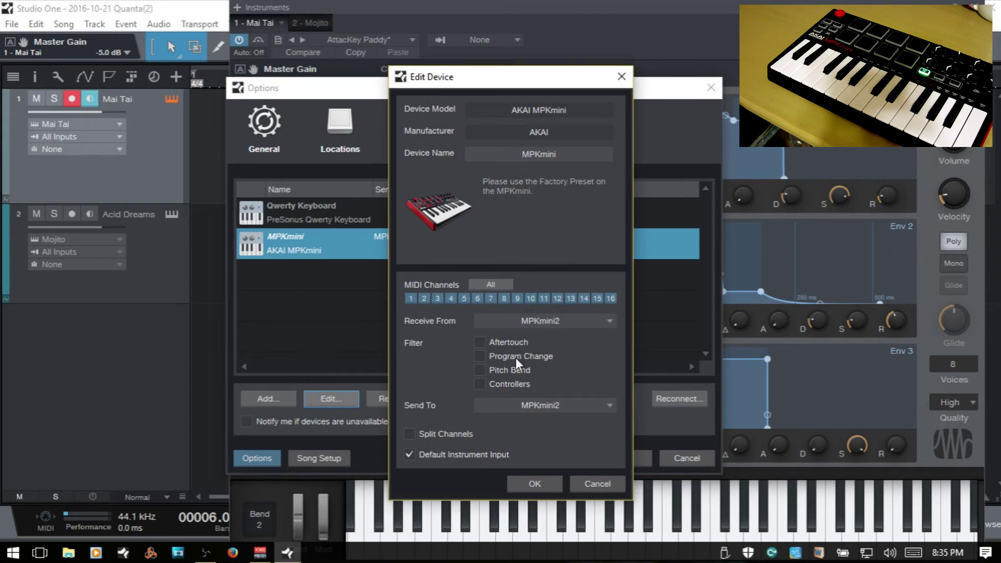
pyautogui.click(477, 283)
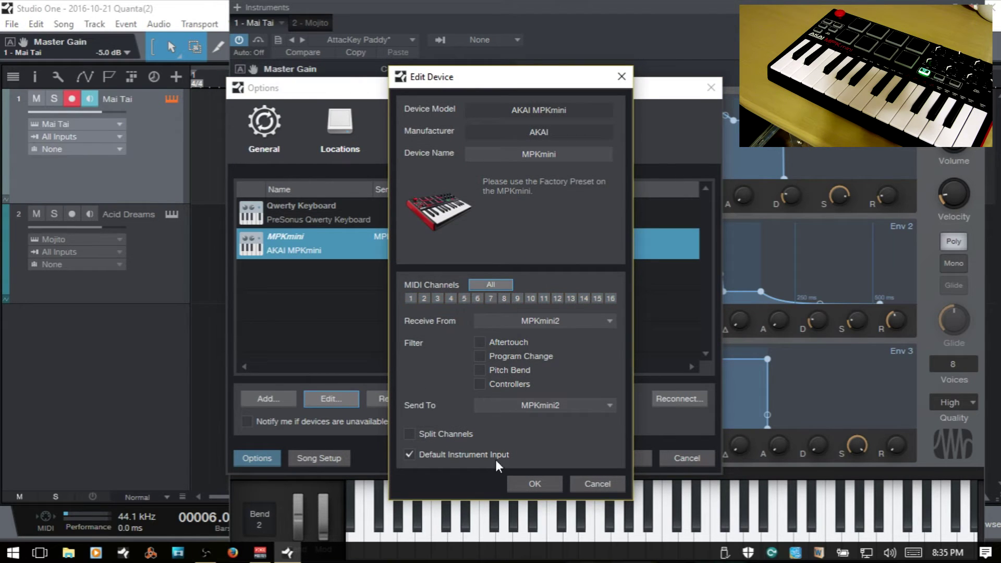
pyautogui.click(535, 484)
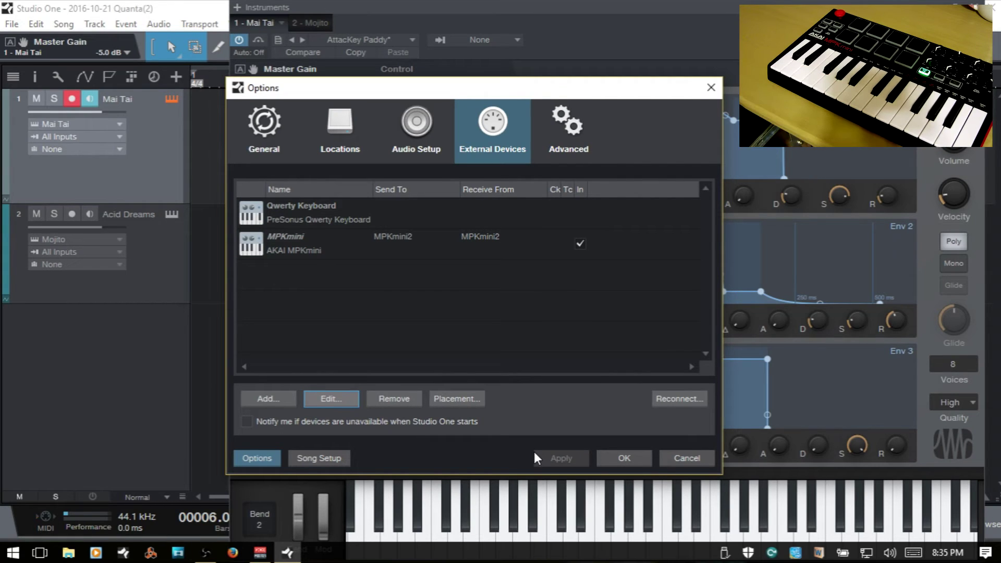
# Enable all 16 MIDI channels on the MPKmini receiving from MPKmini2, and close Options
pyautogui.click(435, 238)
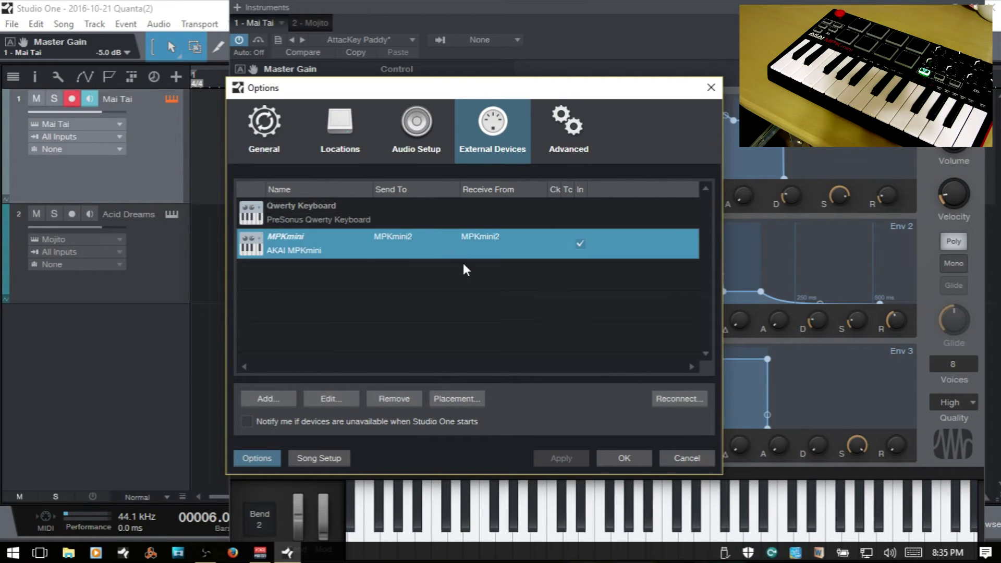
pyautogui.click(322, 400)
pyautogui.click(491, 286)
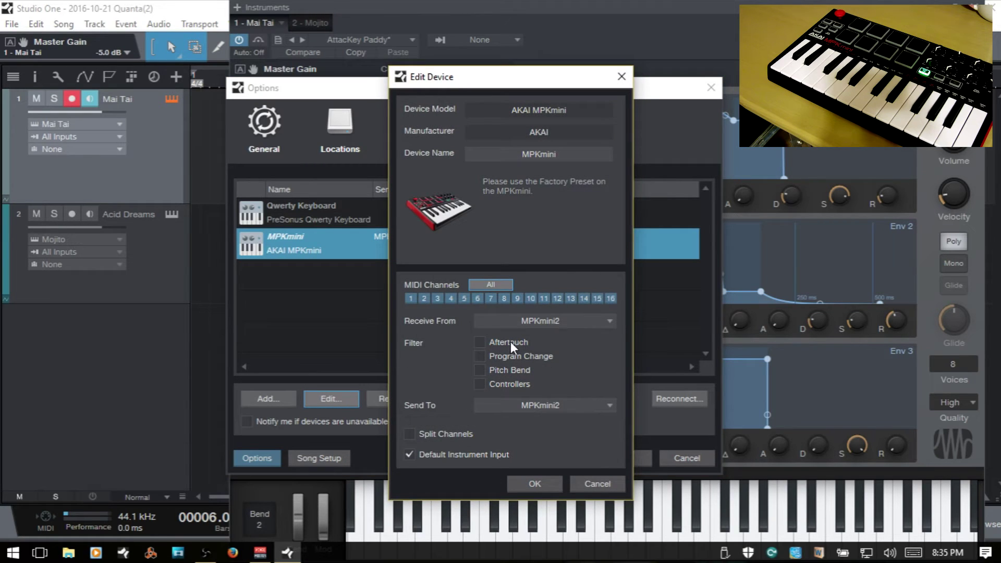
pyautogui.click(548, 321)
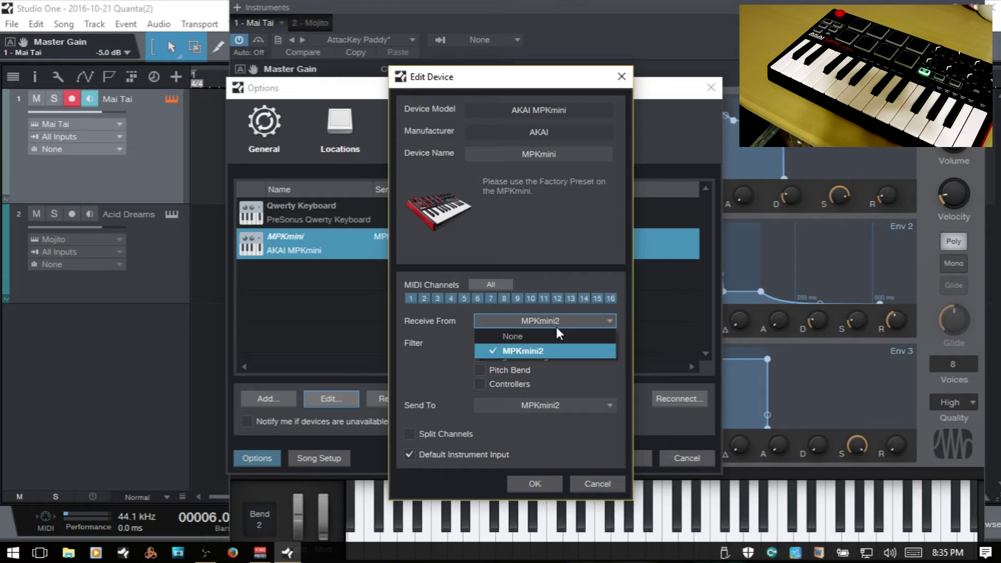
pyautogui.click(430, 321)
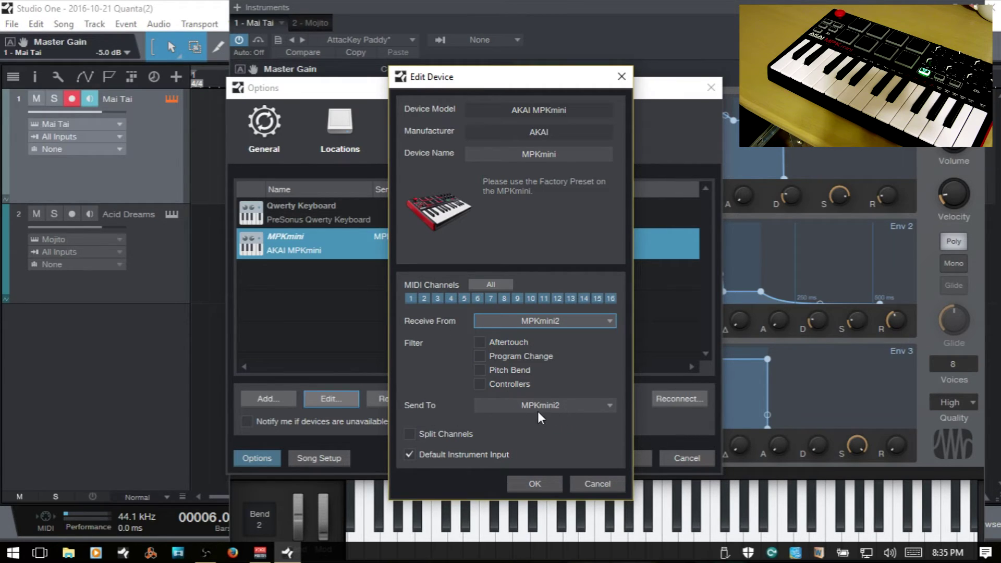
pyautogui.click(534, 483)
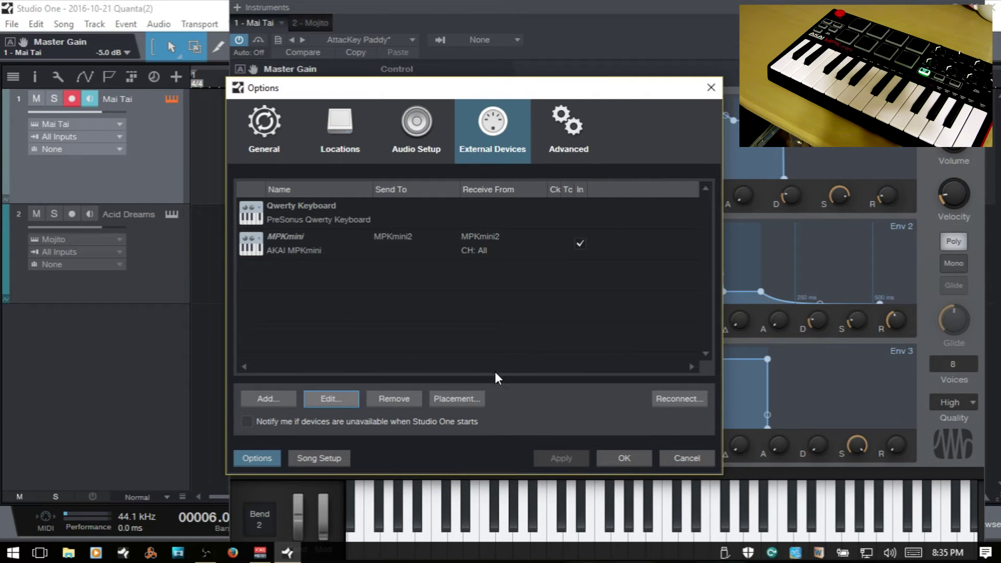
pyautogui.click(624, 459)
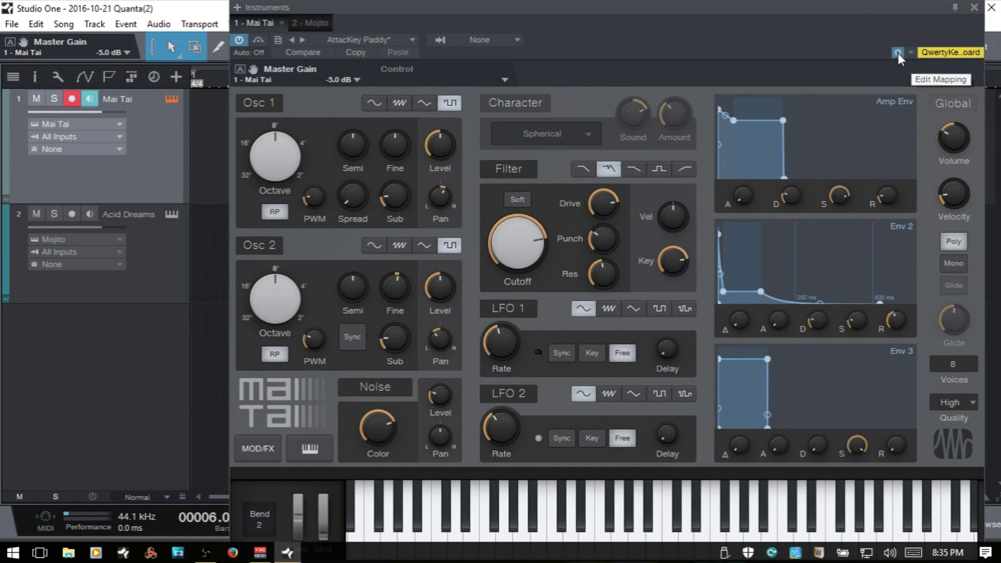
# Choose MPKmini from the Mai Tai editor's control device list to show its K1–K8 panel
pyautogui.click(898, 52)
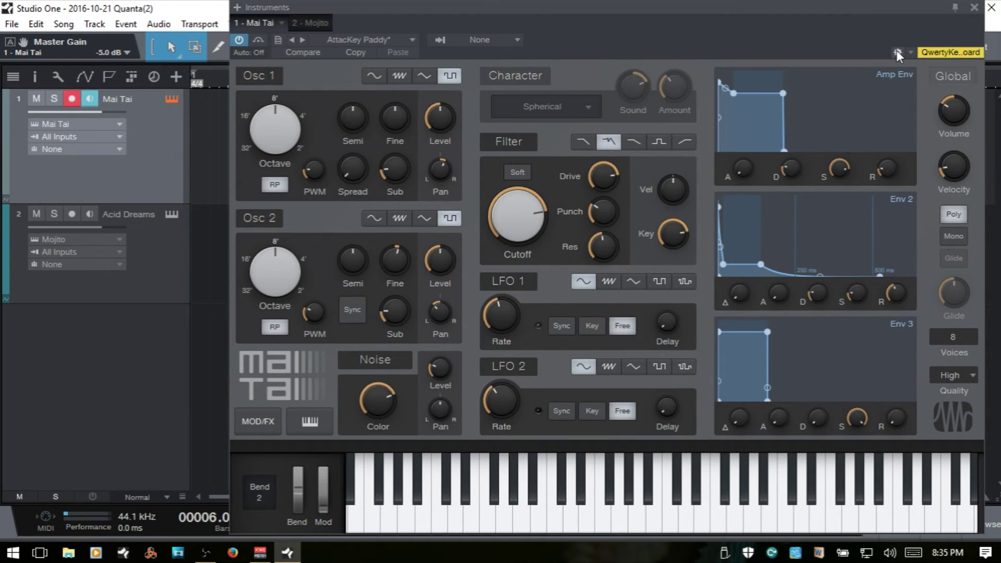
pyautogui.click(896, 51)
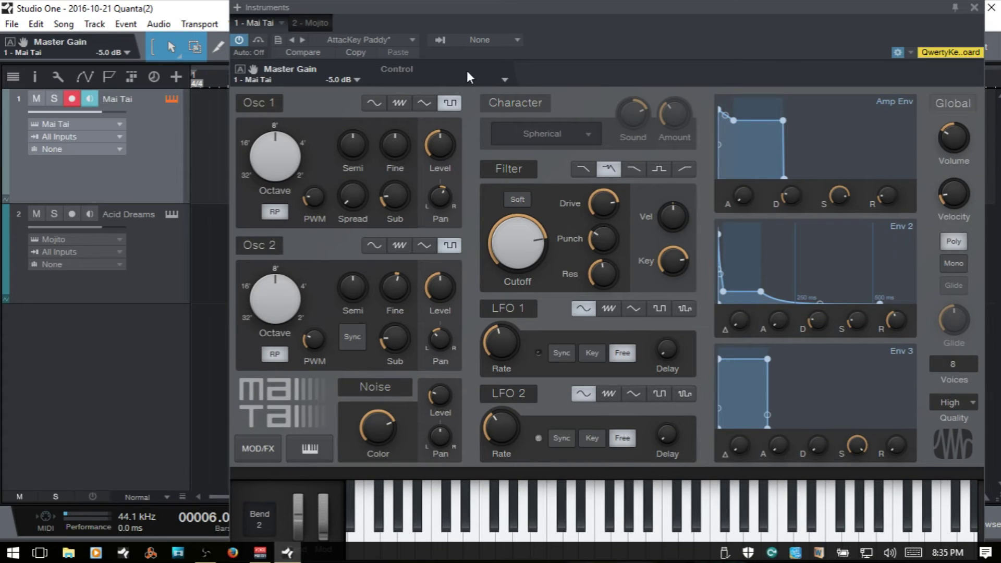
pyautogui.click(506, 81)
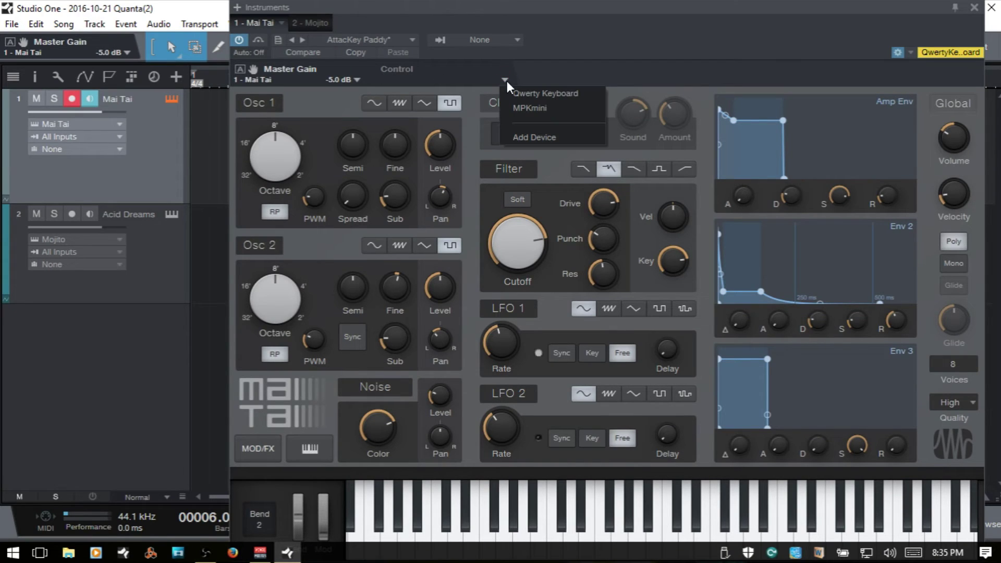
pyautogui.click(546, 106)
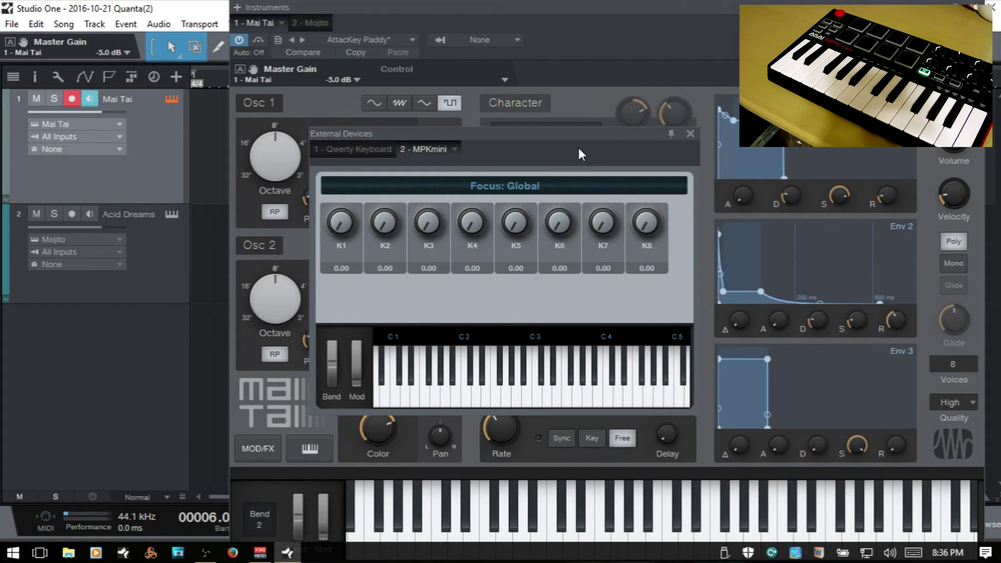
# Switch the External Devices panel to the '1 - Qwerty Keyboard' tab
pyautogui.click(352, 148)
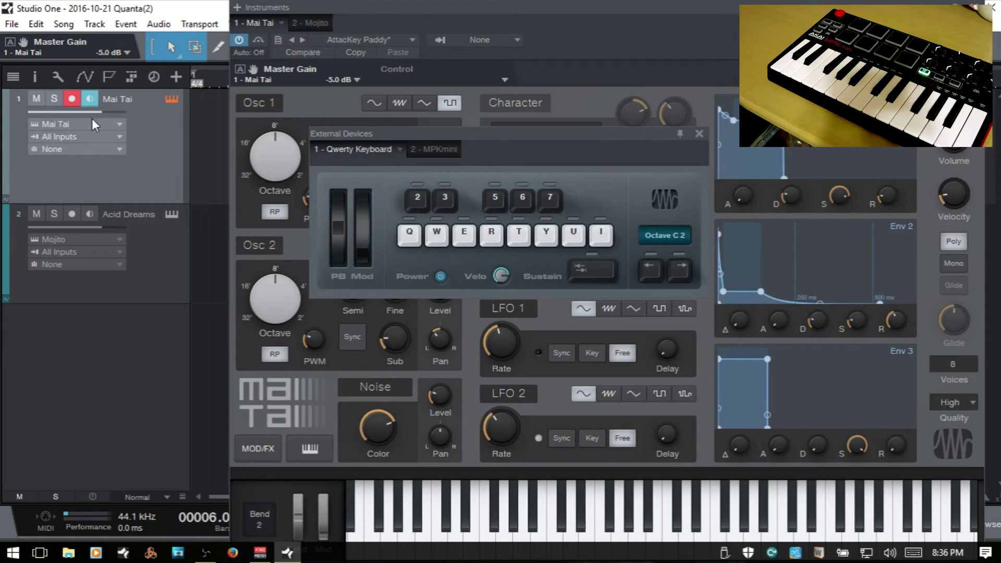
# Set track 1's input to Qwerty Keyboard and play W, R, T, Y test notes
pyautogui.click(86, 137)
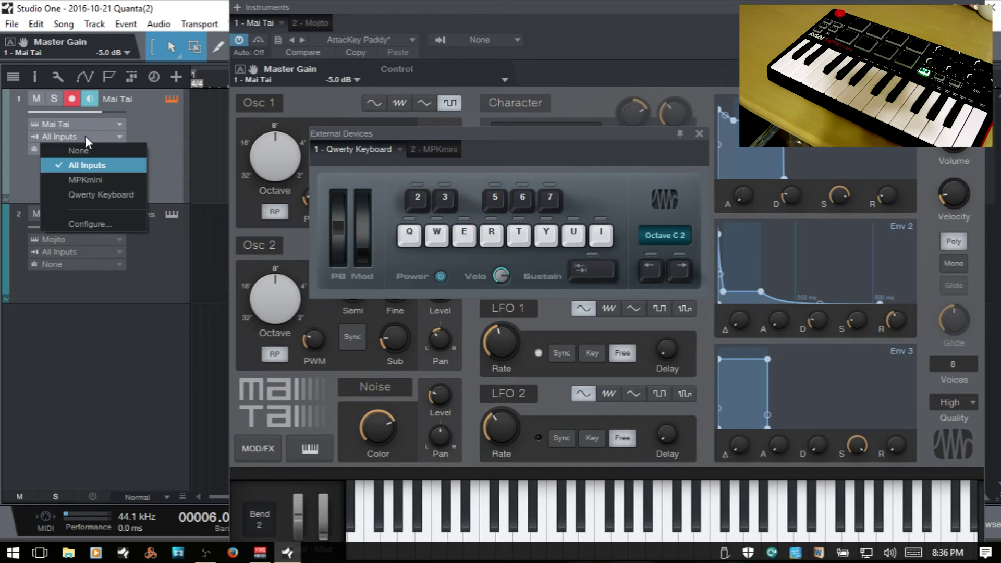
pyautogui.click(124, 195)
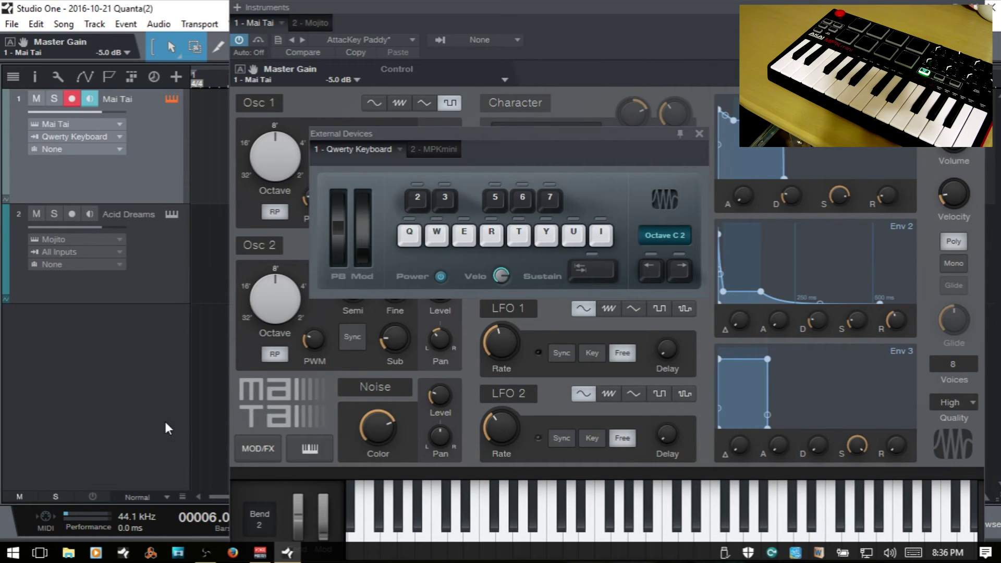
pyautogui.press('w')
pyautogui.press('r')
pyautogui.press('t')
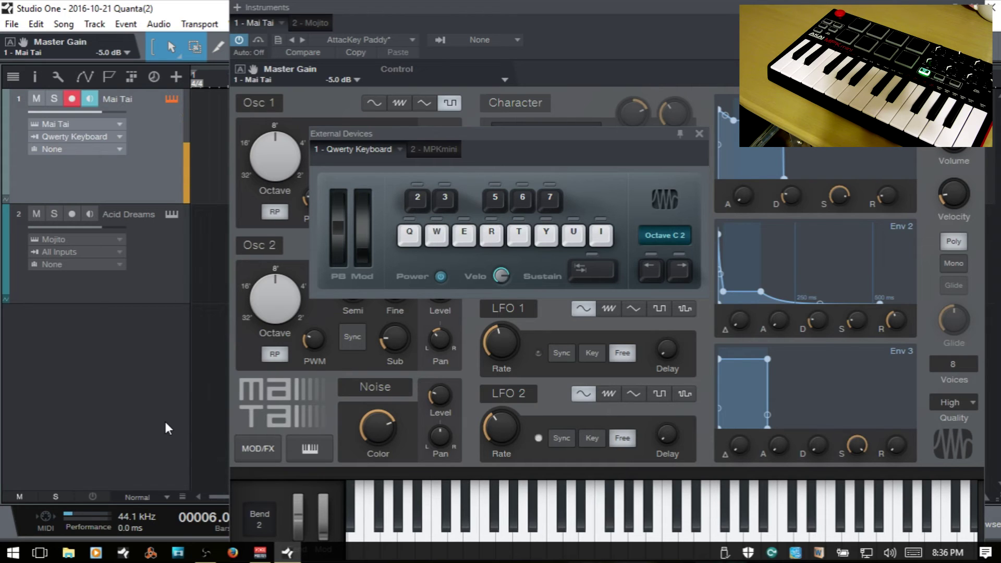
pyautogui.press('y')
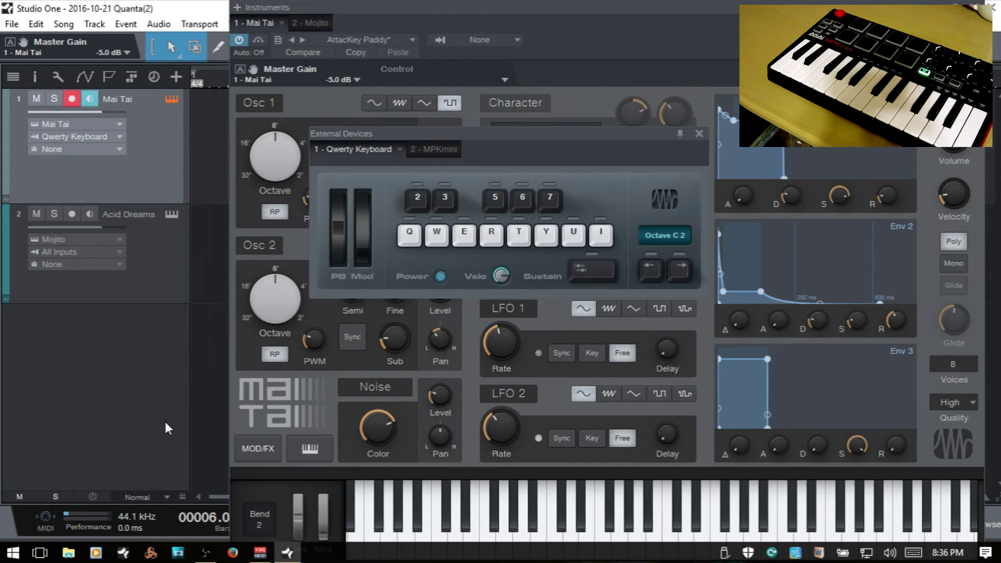
# Keep testing Mai Tai with the T, R and W keys and the on-screen E key
pyautogui.press('t')
pyautogui.press('t')
pyautogui.press('r')
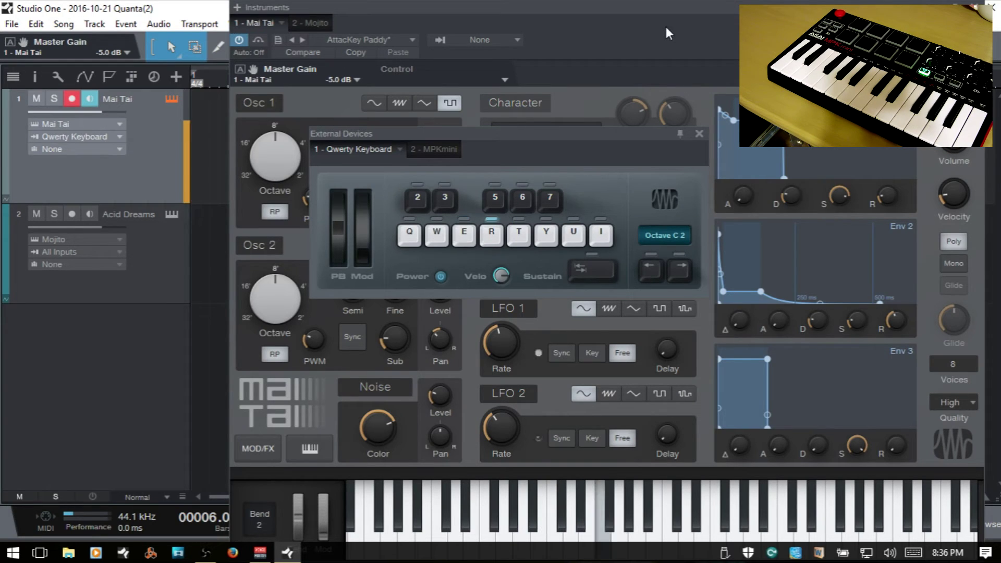
pyautogui.press('w')
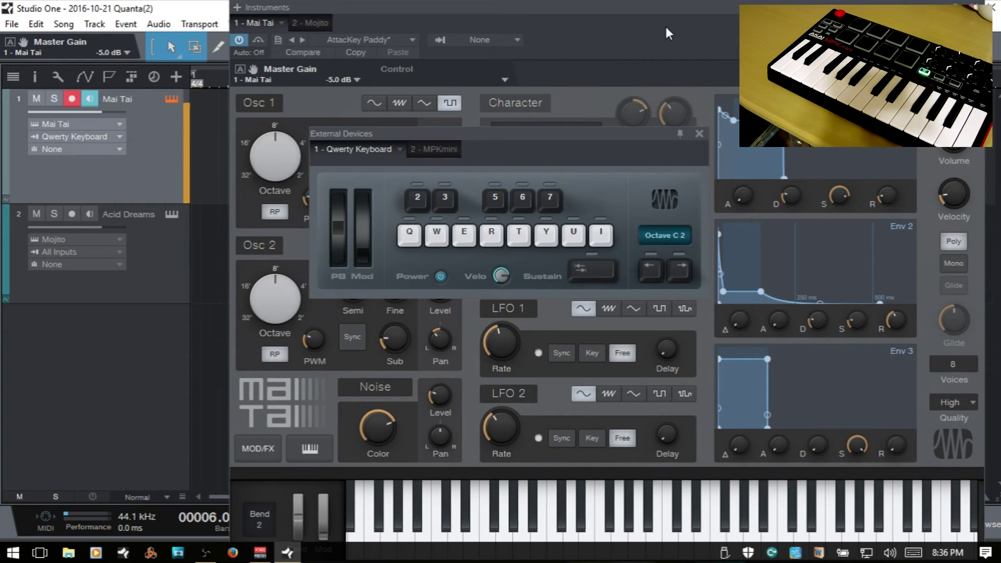
pyautogui.press('w')
pyautogui.press('w')
pyautogui.press('w')
pyautogui.press('w')
pyautogui.press('w')
pyautogui.press('w')
pyautogui.press('w')
pyautogui.press('w')
pyautogui.press('w')
pyautogui.press('w')
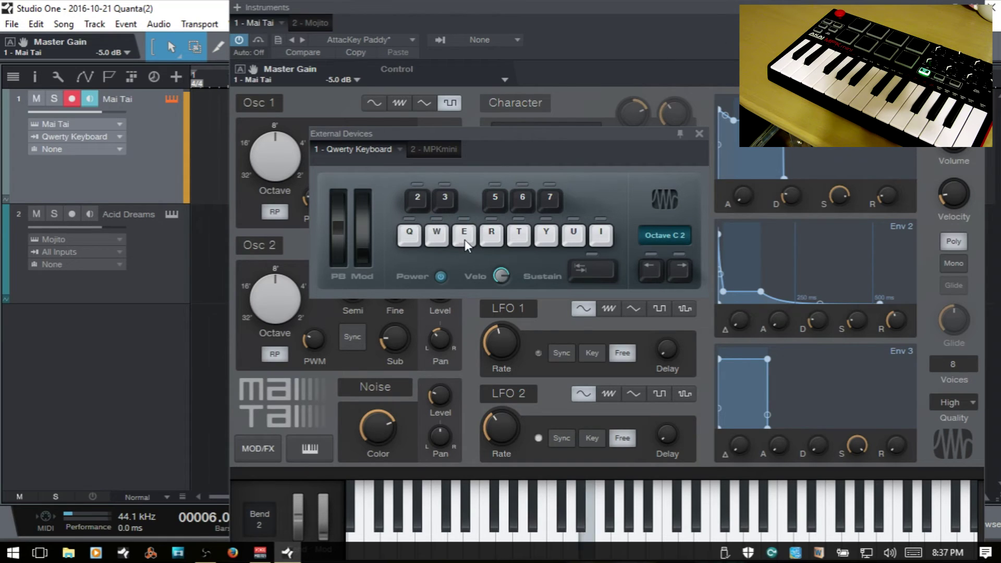
pyautogui.press('w')
pyautogui.press('w')
pyautogui.click(620, 519)
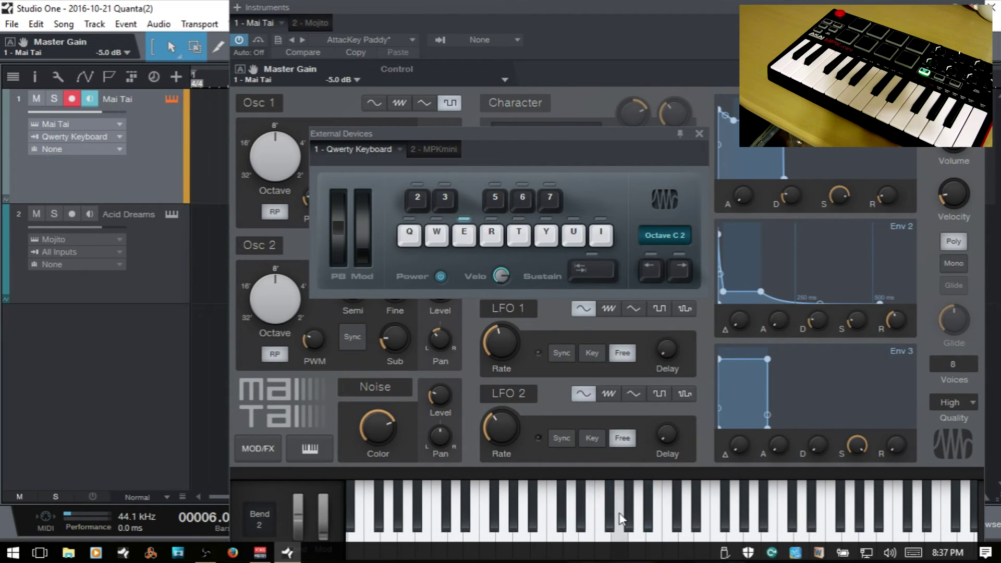
pyautogui.click(620, 519)
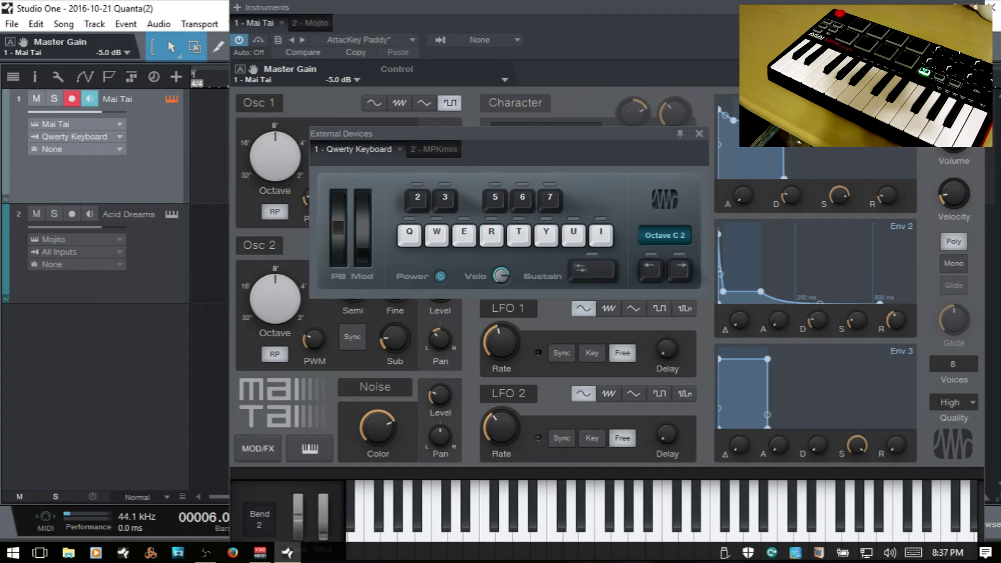
pyautogui.press('w')
pyautogui.click(98, 137)
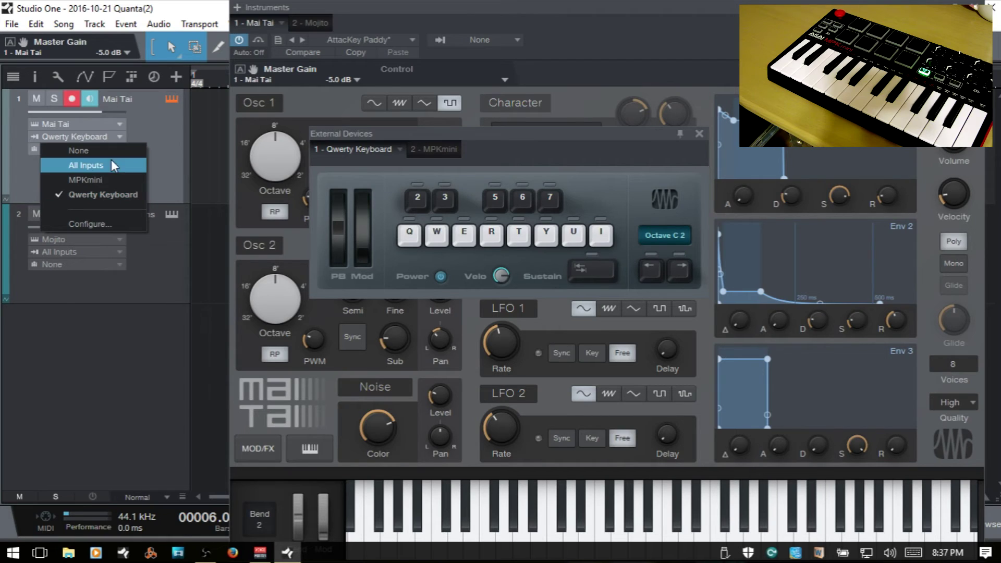
# Set track 1's input back to MPKmini and close the External Devices panel and Mai Tai window
pyautogui.click(108, 180)
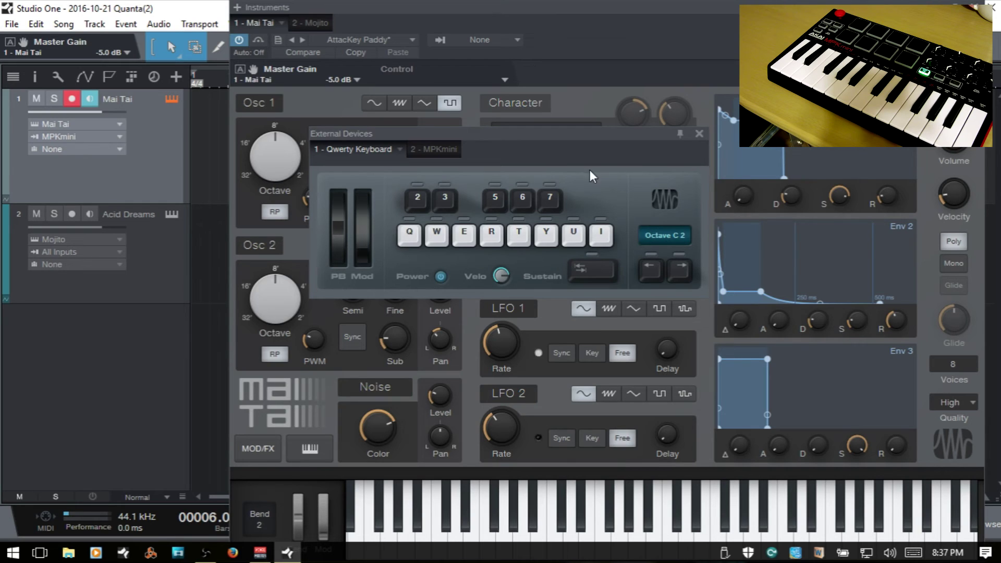
pyautogui.click(698, 134)
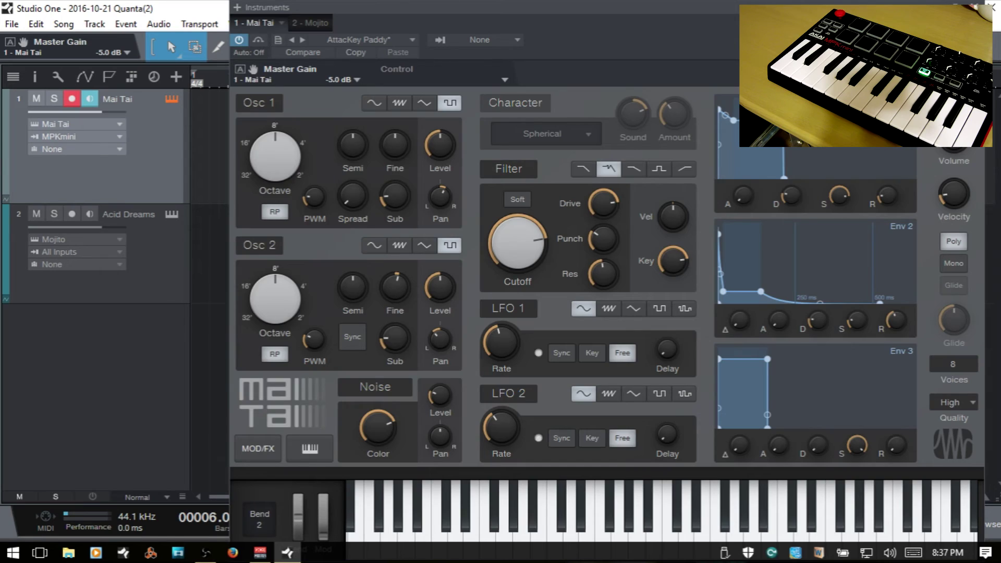
pyautogui.click(978, 7)
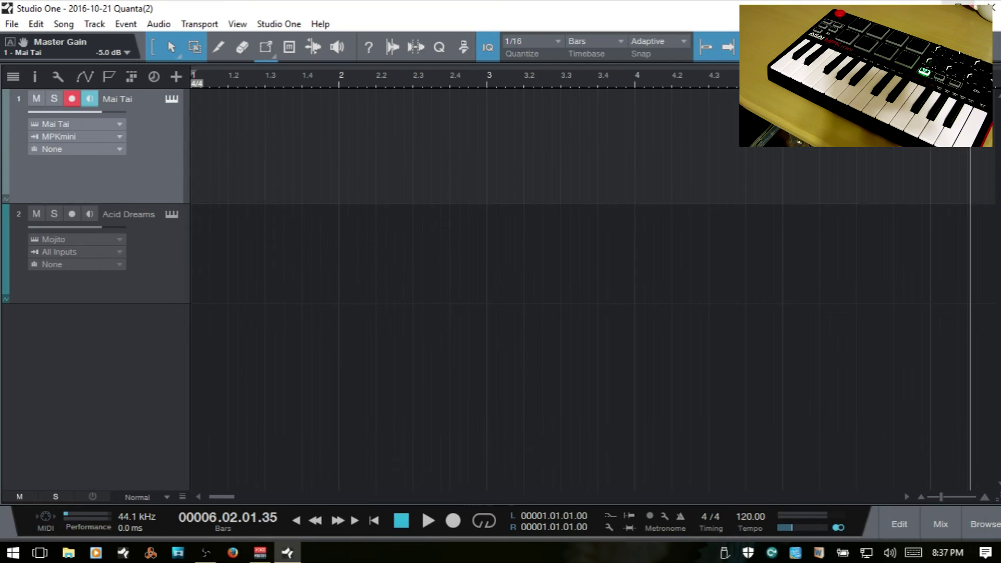
# Select and arm the Acid Dreams track, briefly opening its Mojito synth
pyautogui.click(152, 261)
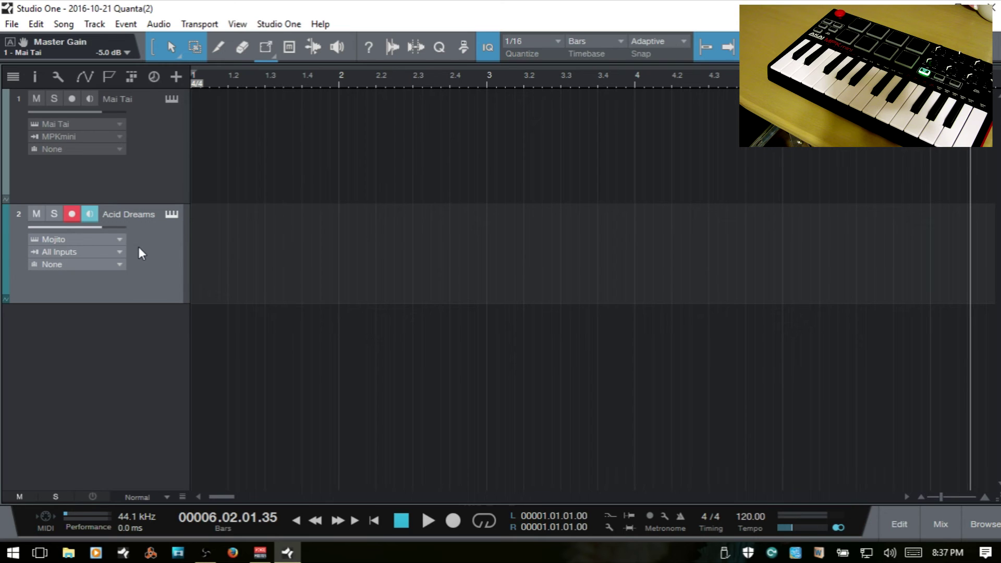
pyautogui.click(168, 217)
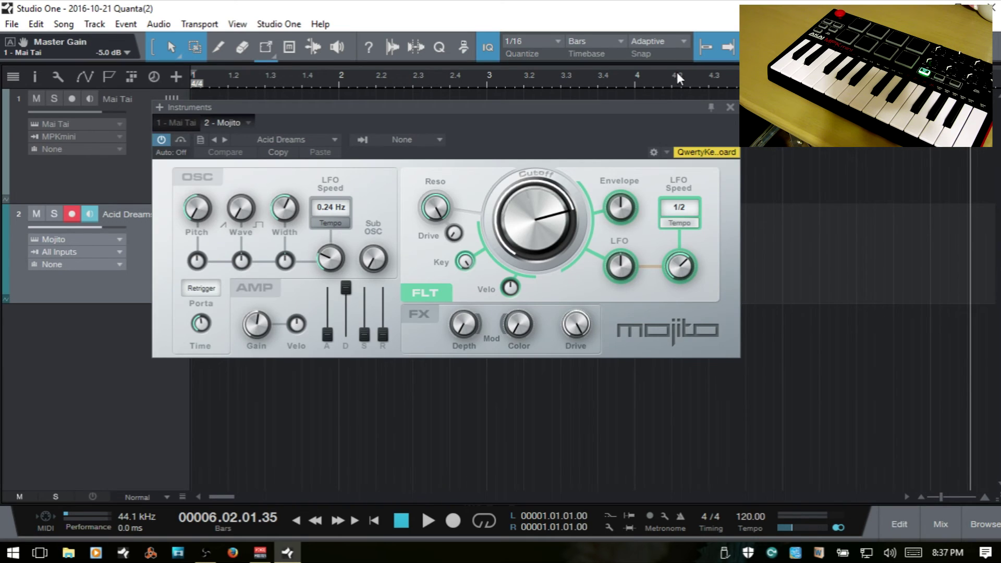
pyautogui.click(730, 108)
# Load the Presence preset Big Steel Str Gtr Full onto track 2 from the Browser
pyautogui.press('F5')
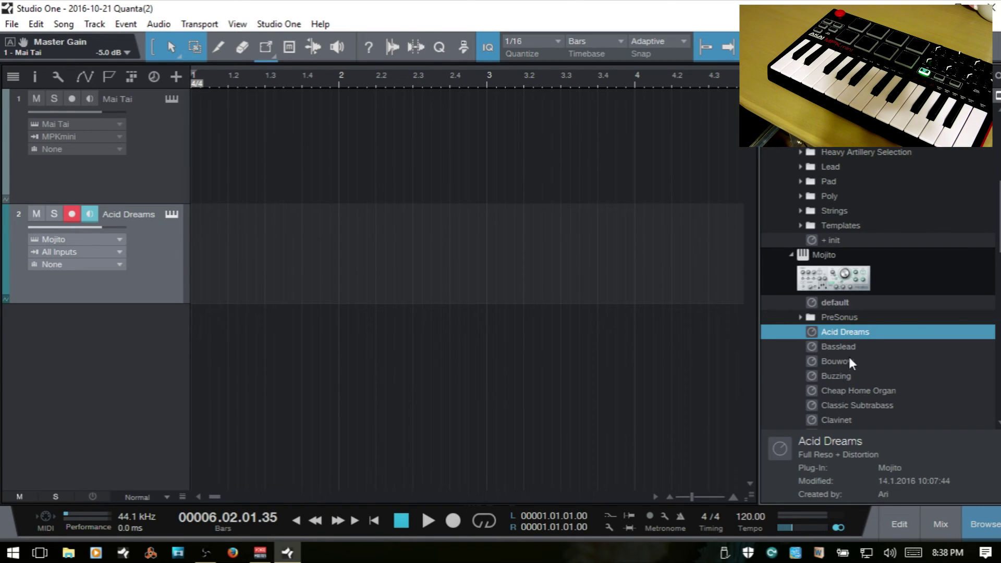
pyautogui.click(793, 256)
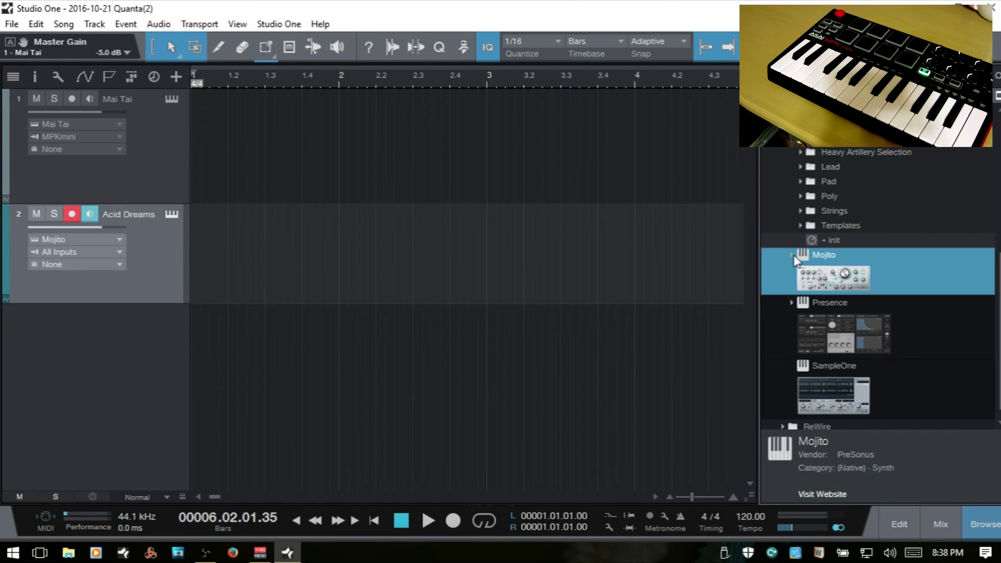
pyautogui.click(793, 303)
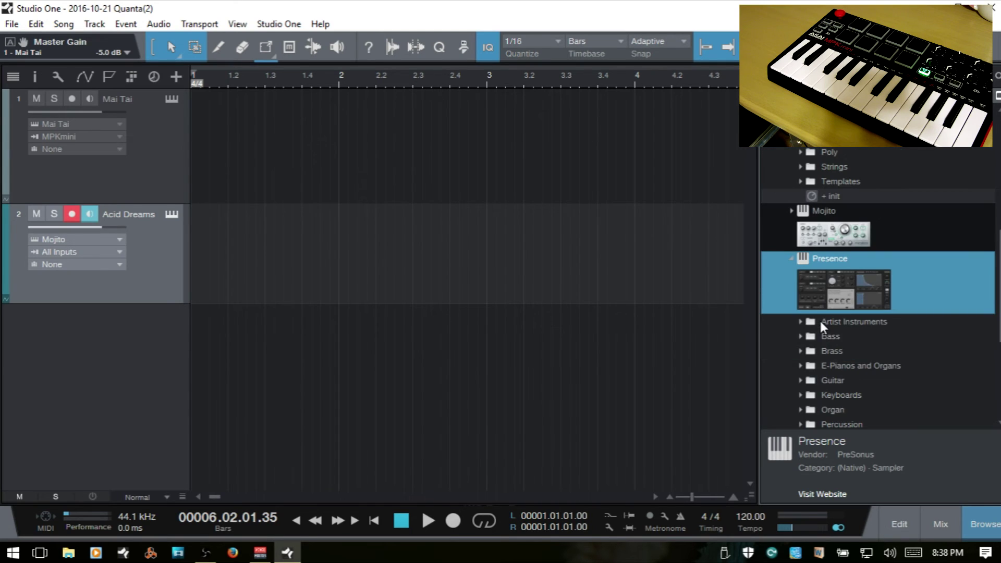
pyautogui.moveTo(844, 290); pyautogui.dragTo(435, 428)
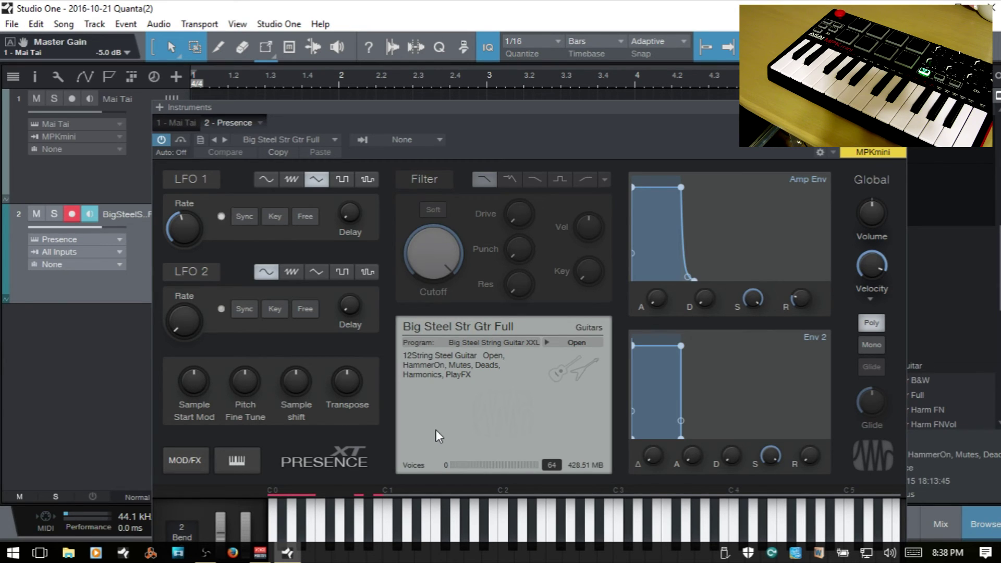
# Hide the Browser and raise the Presence window so the transport shows below it
pyautogui.press('F5')
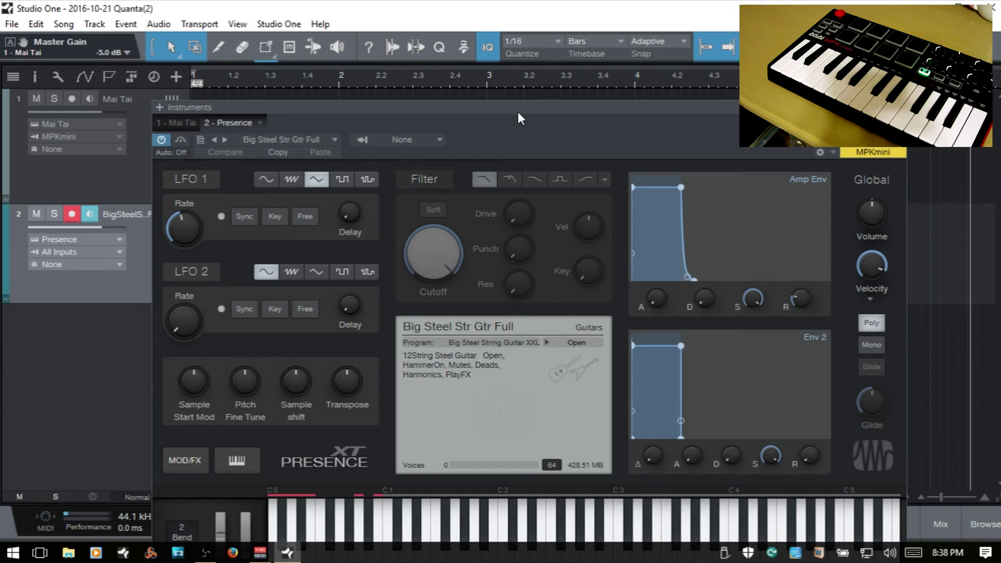
pyautogui.moveTo(521, 111); pyautogui.dragTo(521, 22)
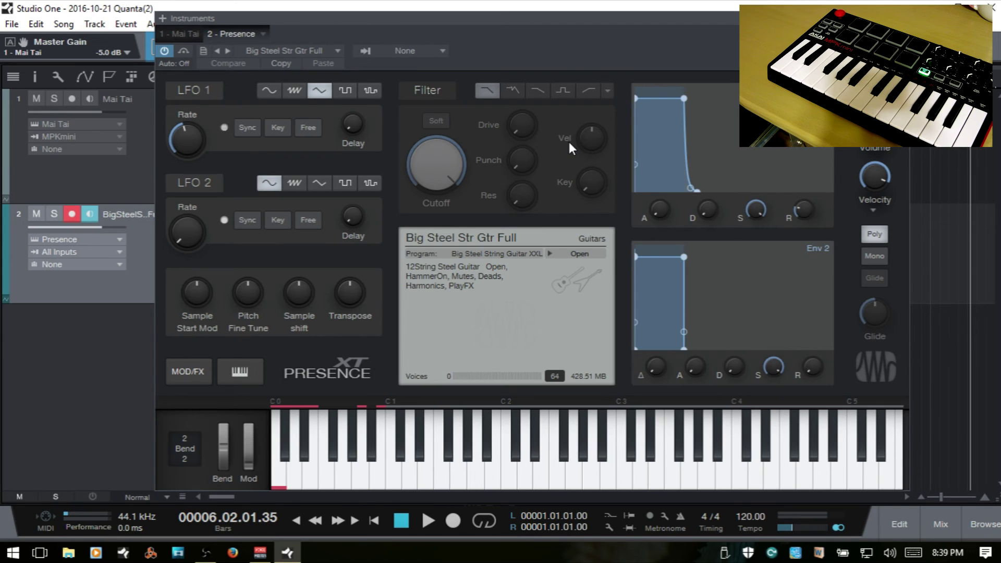
# Switch the loop recording mode from Record Takes to Record Mix and close the Record panel
pyautogui.hotkey('shift', 'alt', 'r')
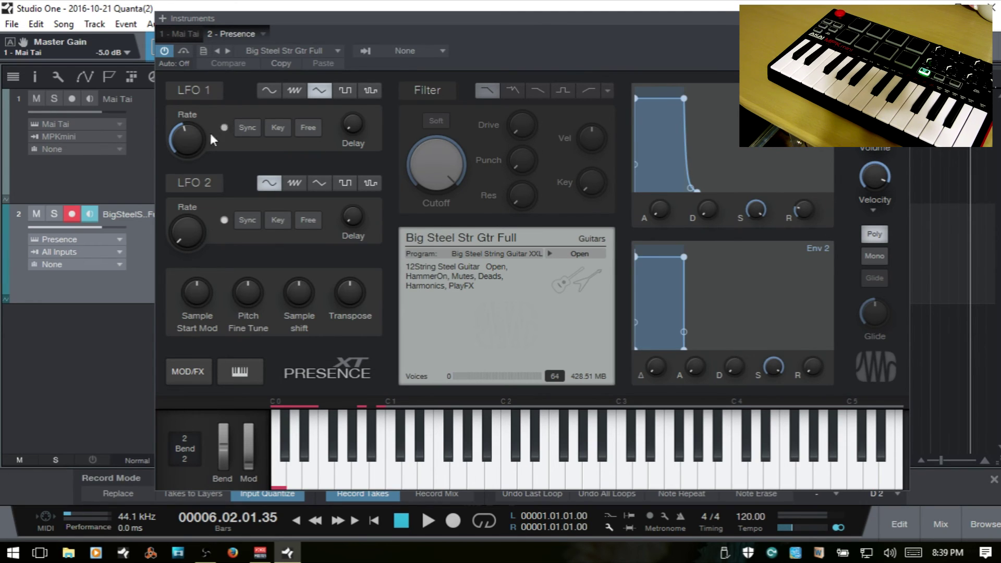
pyautogui.moveTo(497, 20); pyautogui.dragTo(415, 4)
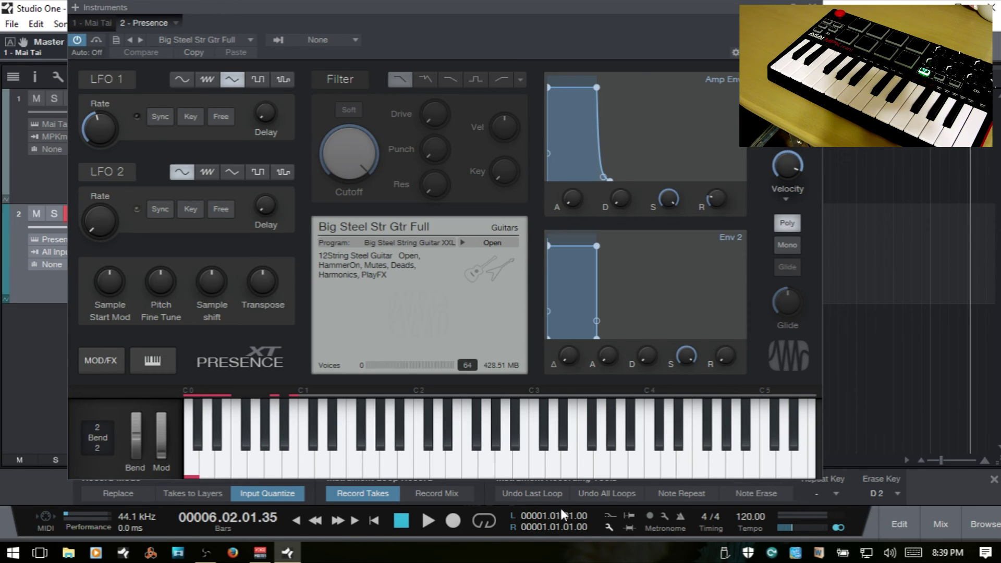
pyautogui.click(446, 495)
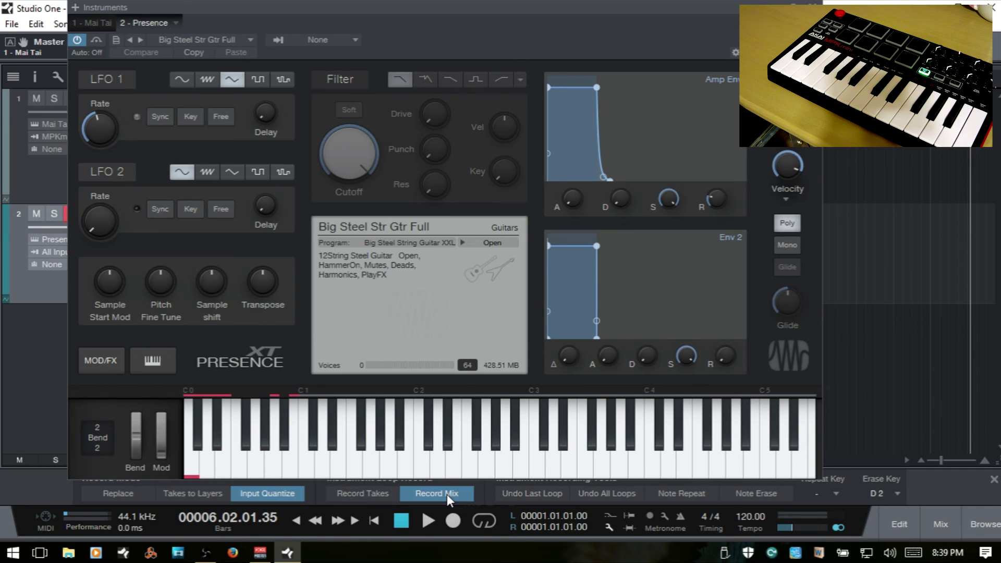
pyautogui.click(995, 480)
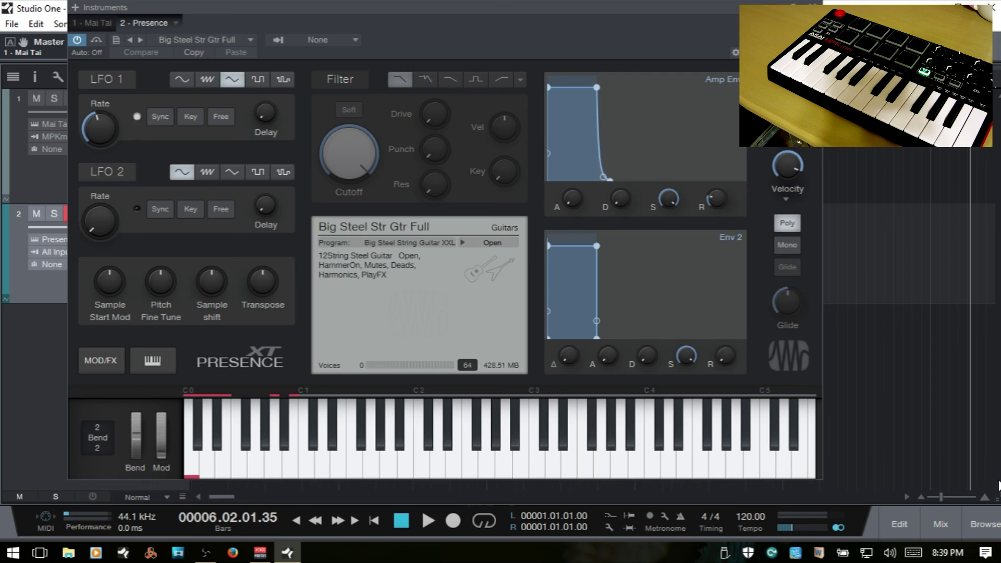
# Reopen the Record panel showing Record Mix, Input Quantize and Erase Key D 2
pyautogui.hotkey('shift', 'alt', 'r')
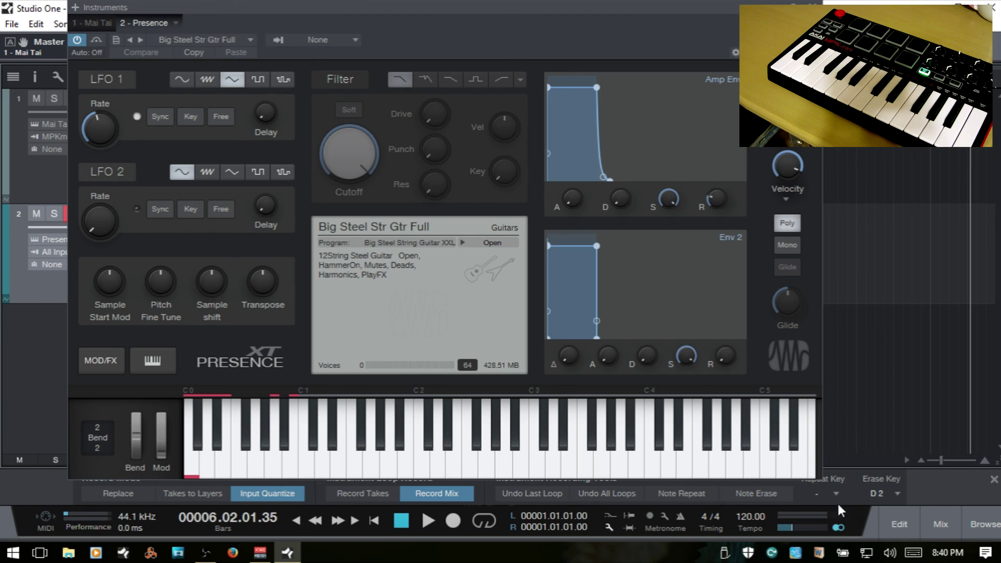
# Set the Record panel's Erase Key from D2 to '-' so no key is assigned
pyautogui.click(899, 493)
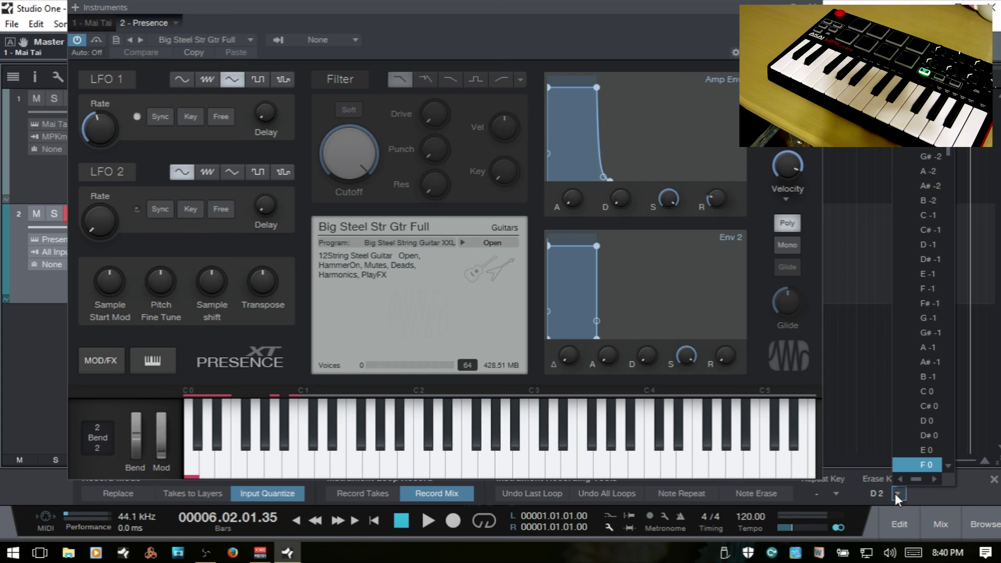
pyautogui.click(876, 312)
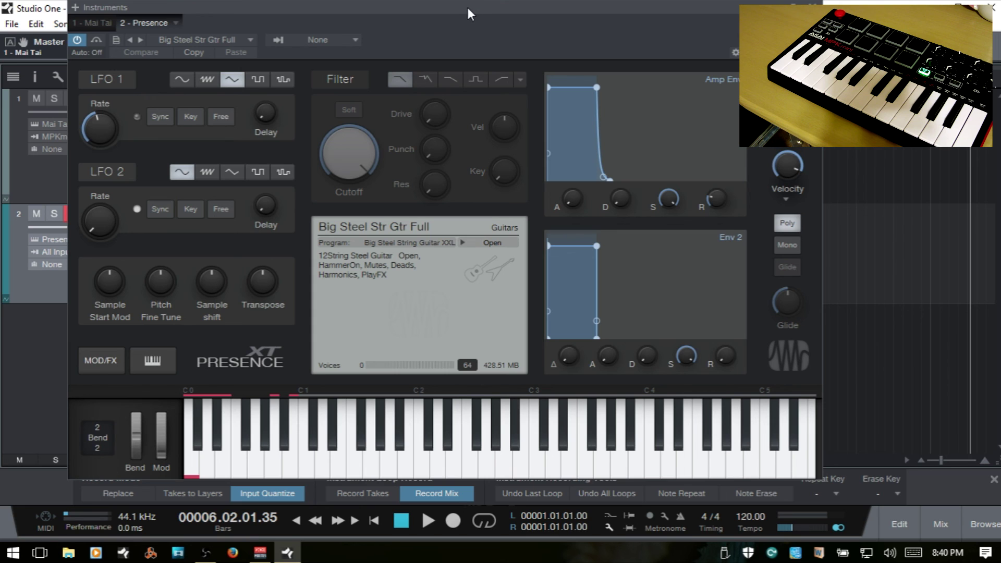
pyautogui.moveTo(462, 5); pyautogui.dragTo(500, 14)
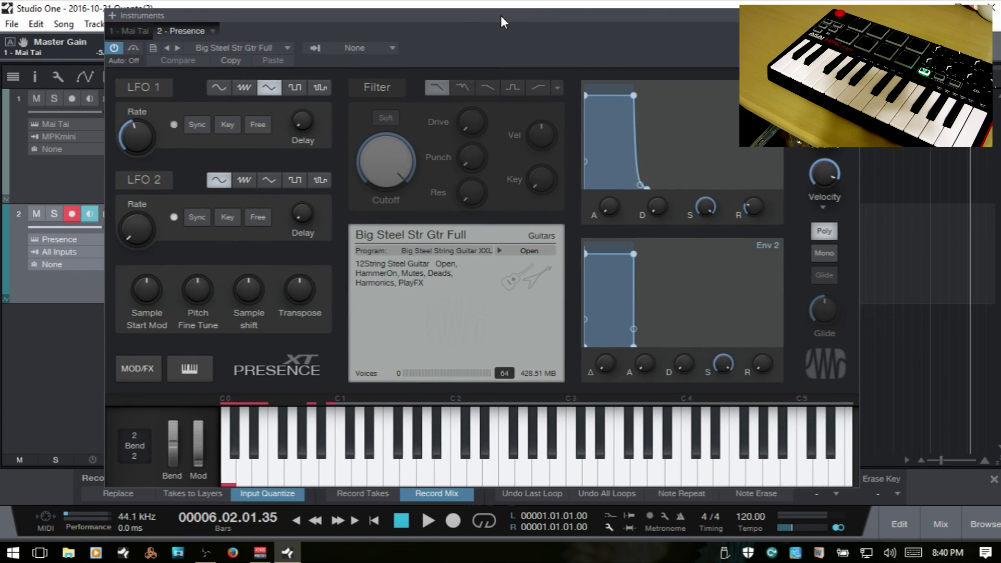